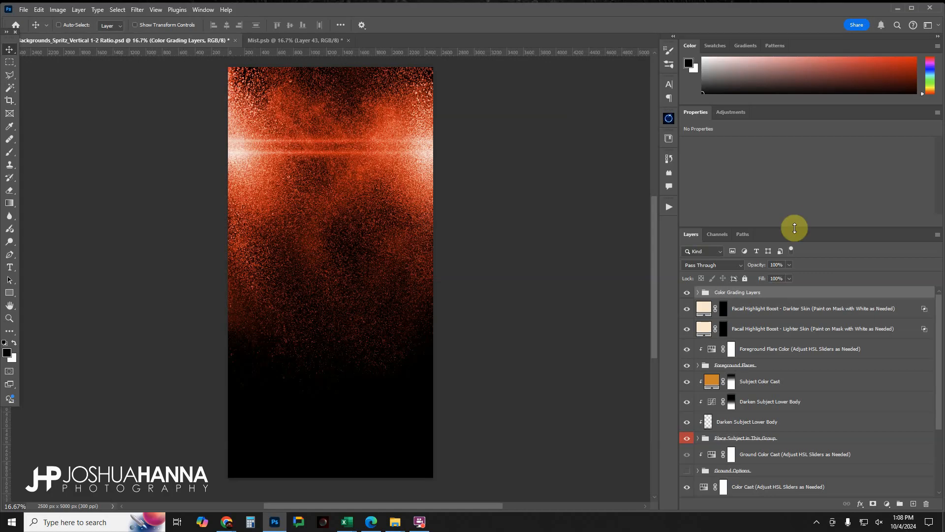
- Compare the image with and without the Color Grading Layers group, and review its Color Grade 3, 2 and 1 adjustments
{"action": "left_click", "coordinate": [773, 295]}
{"action": "left_click", "coordinate": [687, 293]}
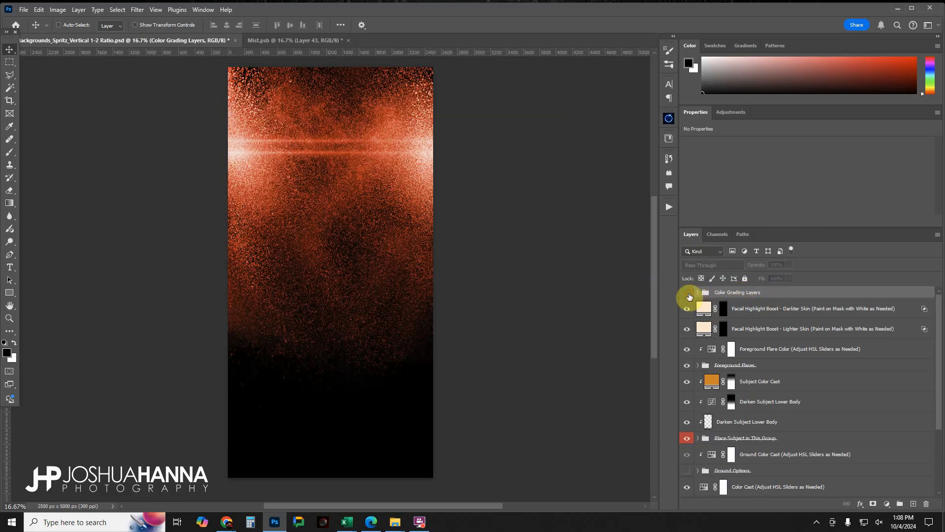
{"action": "left_click", "coordinate": [688, 293]}
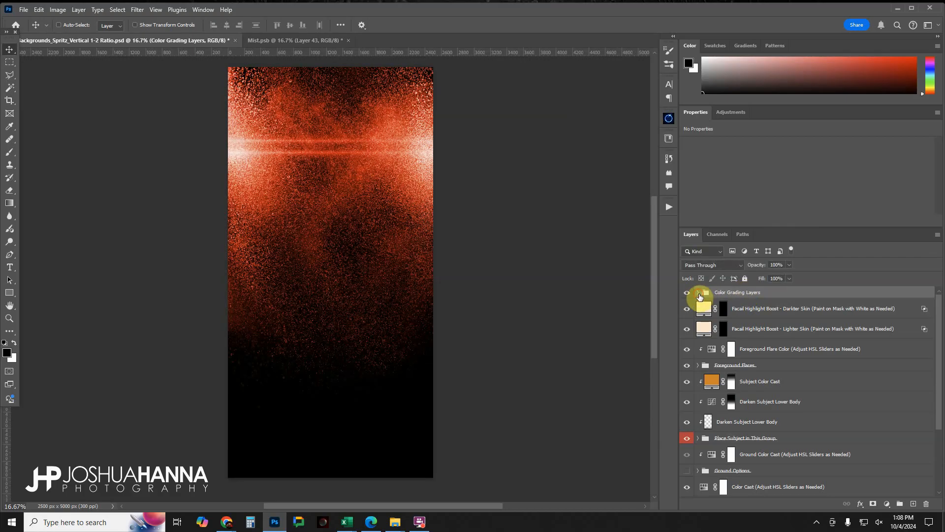
{"action": "left_click", "coordinate": [699, 294]}
{"action": "left_click", "coordinate": [753, 309]}
{"action": "left_click", "coordinate": [754, 329]}
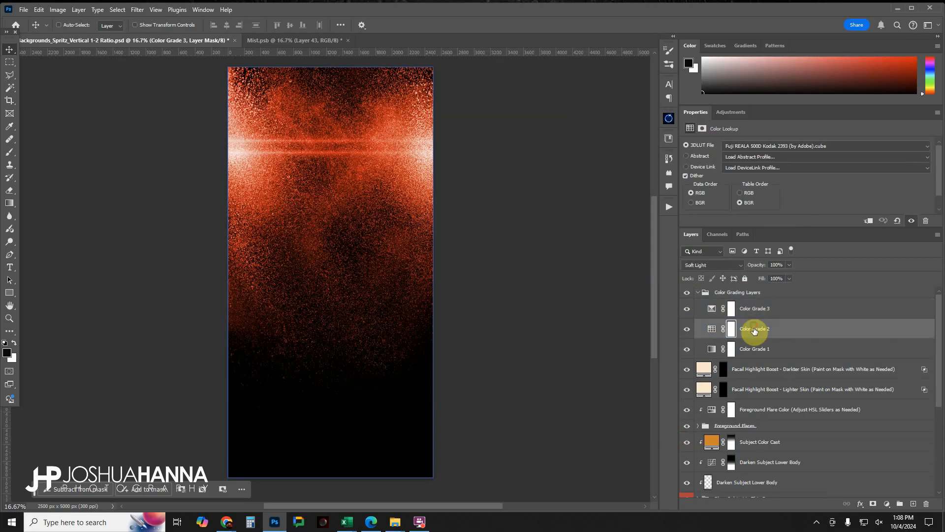
{"action": "left_click", "coordinate": [754, 349]}
{"action": "left_click", "coordinate": [701, 293]}
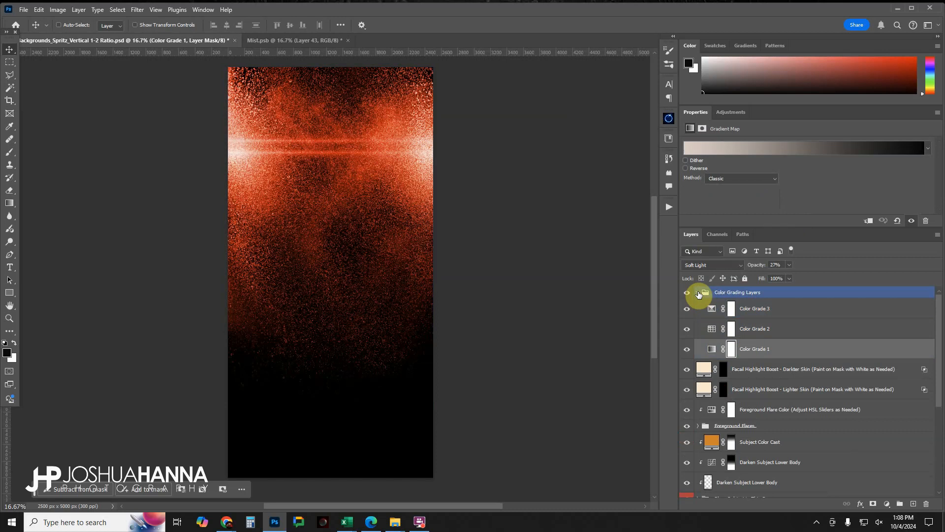
{"action": "left_click", "coordinate": [699, 293]}
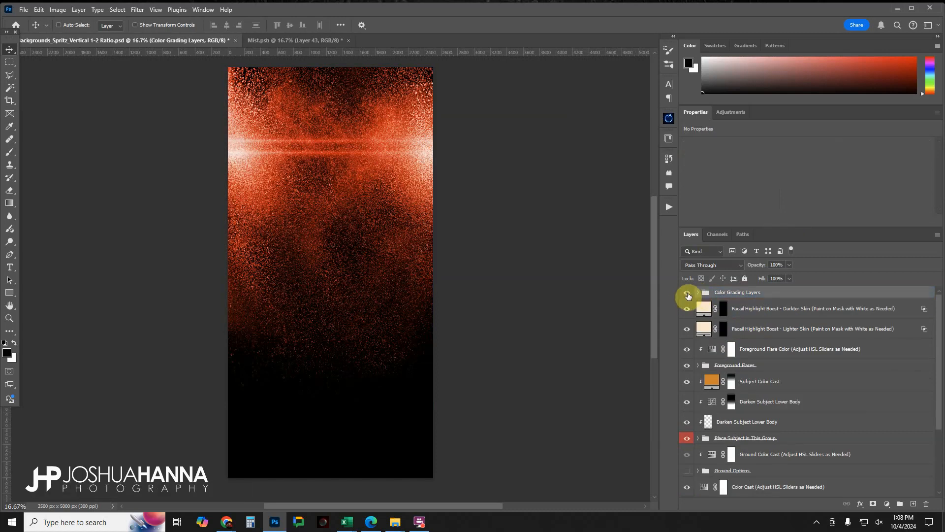
- Toggle the Color Grading Layers group again and check the opacity control of its Color Grade 3 adjustment
{"action": "left_click", "coordinate": [688, 295]}
{"action": "left_click", "coordinate": [688, 295]}
{"action": "left_click", "coordinate": [699, 294]}
{"action": "left_click", "coordinate": [730, 308]}
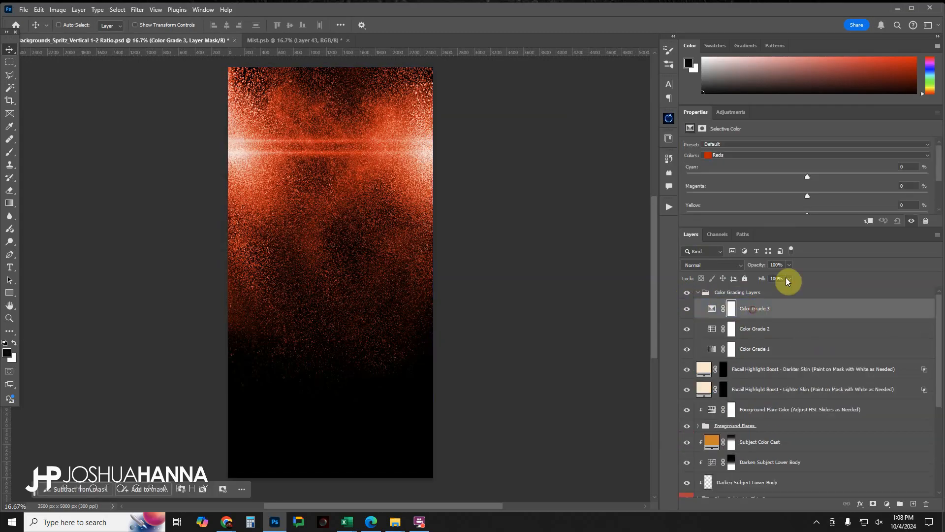
{"action": "left_click", "coordinate": [789, 265]}
{"action": "left_click", "coordinate": [731, 291]}
{"action": "left_click", "coordinate": [699, 294]}
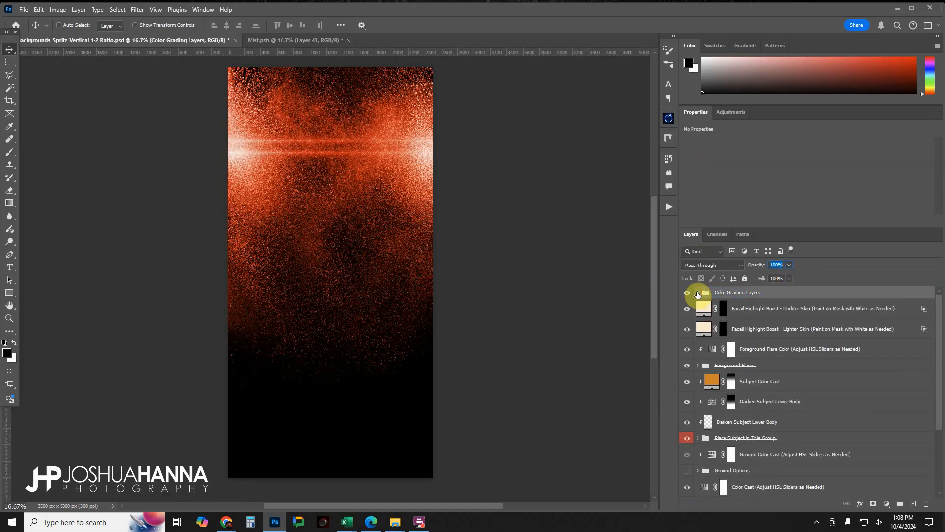
- Correct the first word to "Facial" in the name of the highlight boost layer for darker skin
{"action": "left_click", "coordinate": [736, 310]}
{"action": "left_click", "coordinate": [735, 329]}
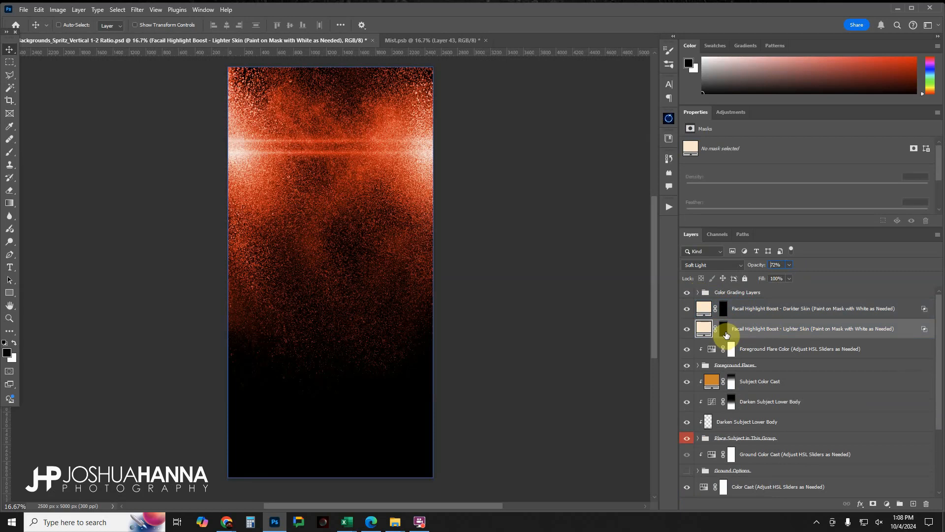
{"action": "left_click_drag", "start_coordinate": [723, 332], "coordinate": [829, 310]}
{"action": "left_click", "coordinate": [741, 312]}
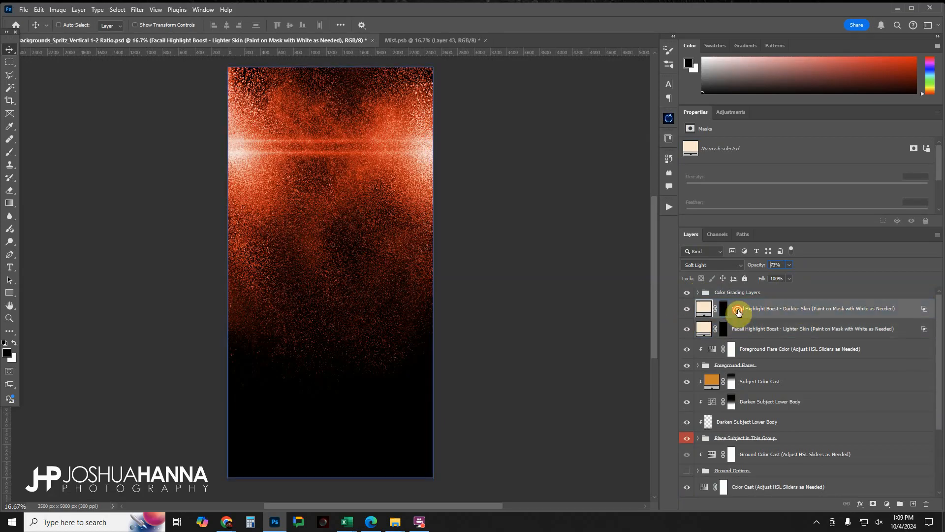
{"action": "double_click", "coordinate": [742, 313]}
{"action": "left_click", "coordinate": [743, 316]}
{"action": "left_click", "coordinate": [735, 334]}
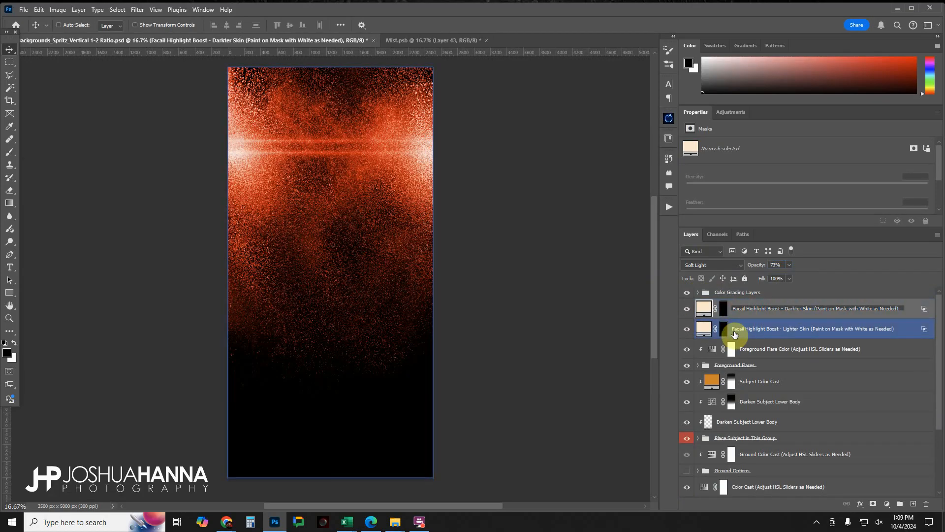
{"action": "key", "text": "BackSpace"}
{"action": "key", "text": "BackSpace"}
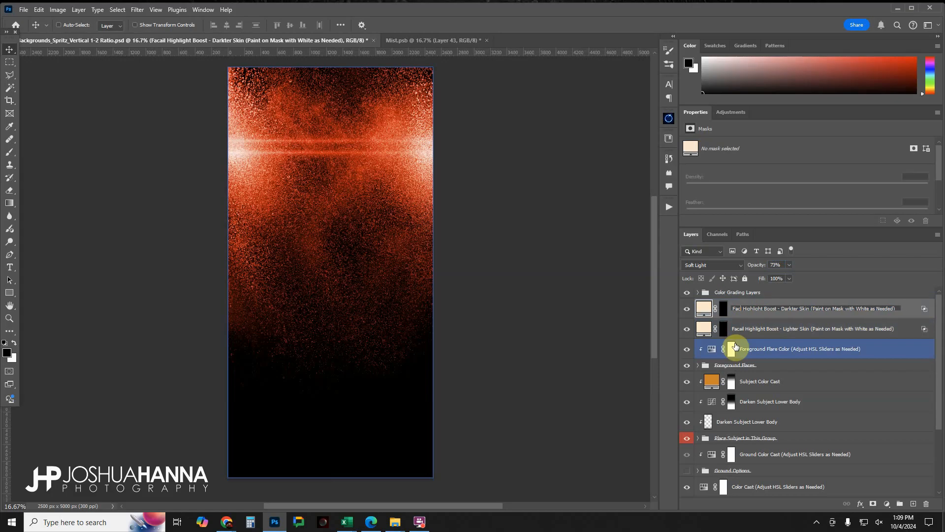
{"action": "type", "text": "ial"}
{"action": "left_click", "coordinate": [736, 337]}
- Correct the first word to "Facial" in the name of the highlight boost layer for lighter skin
{"action": "double_click", "coordinate": [740, 330]}
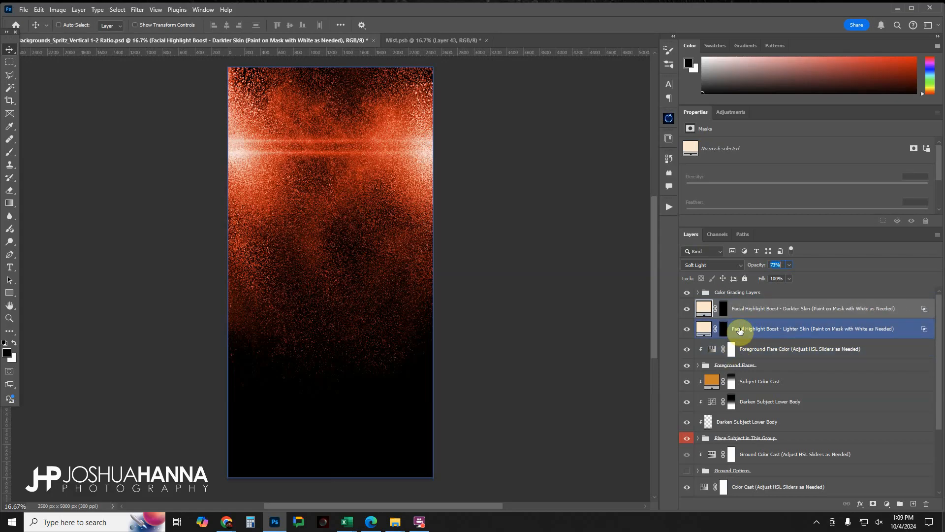
{"action": "left_click", "coordinate": [742, 329]}
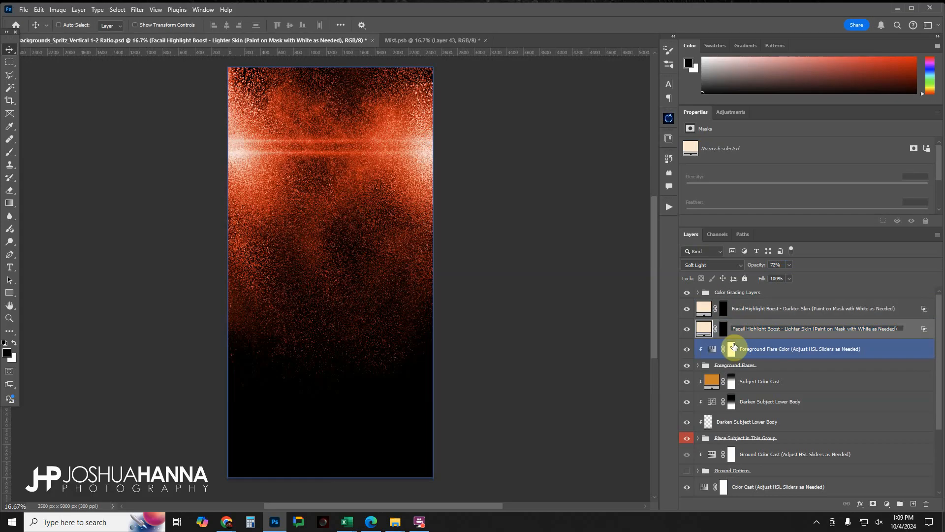
{"action": "key", "text": "BackSpace"}
{"action": "key", "text": "BackSpace"}
{"action": "key", "text": "BackSpace"}
{"action": "type", "text": "ial"}
{"action": "key", "text": "Return"}
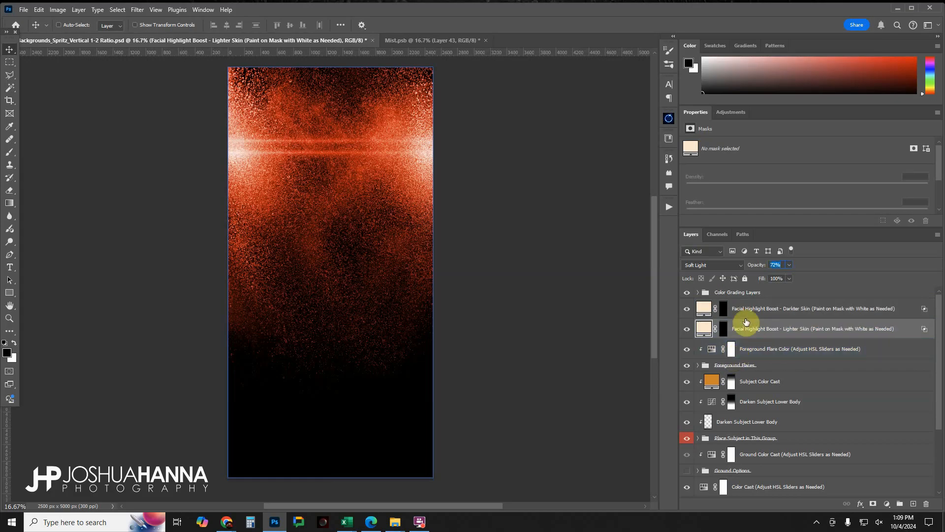
{"action": "left_click", "coordinate": [741, 330]}
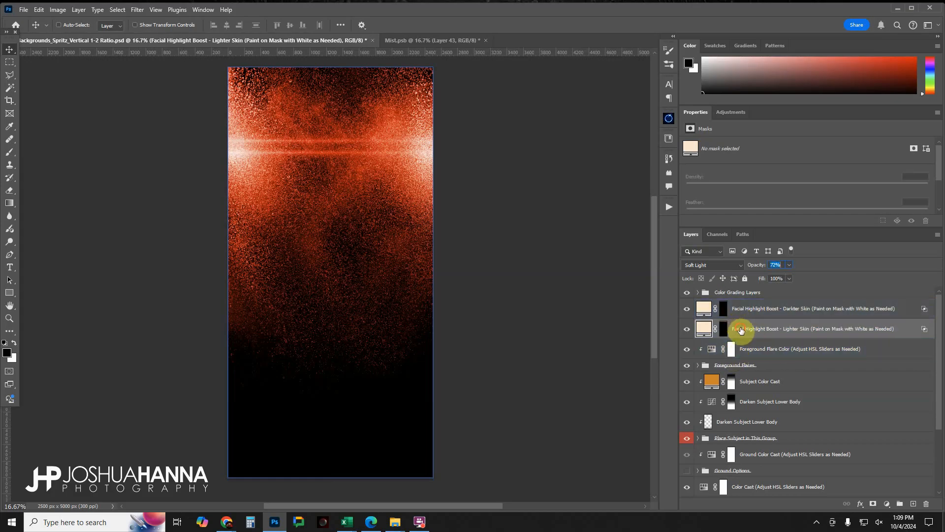
- Examine the Foreground Flare Color hue and saturation settings and the flare options inside the Foreground Flares group
{"action": "left_click", "coordinate": [752, 352]}
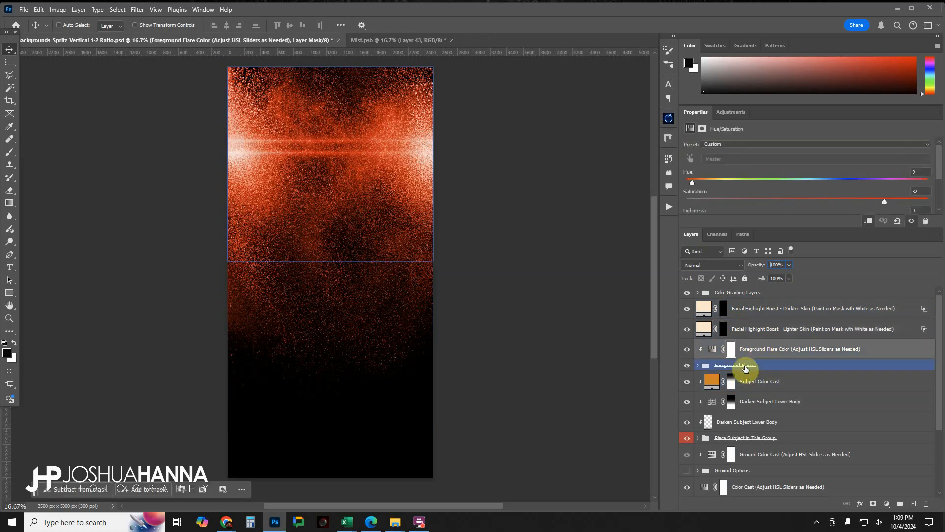
{"action": "left_click", "coordinate": [747, 367]}
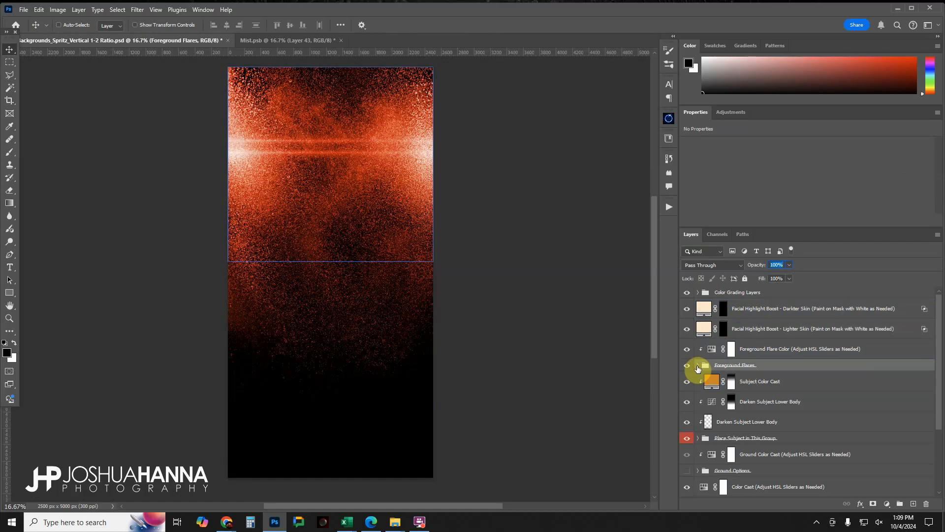
{"action": "left_click", "coordinate": [749, 351]}
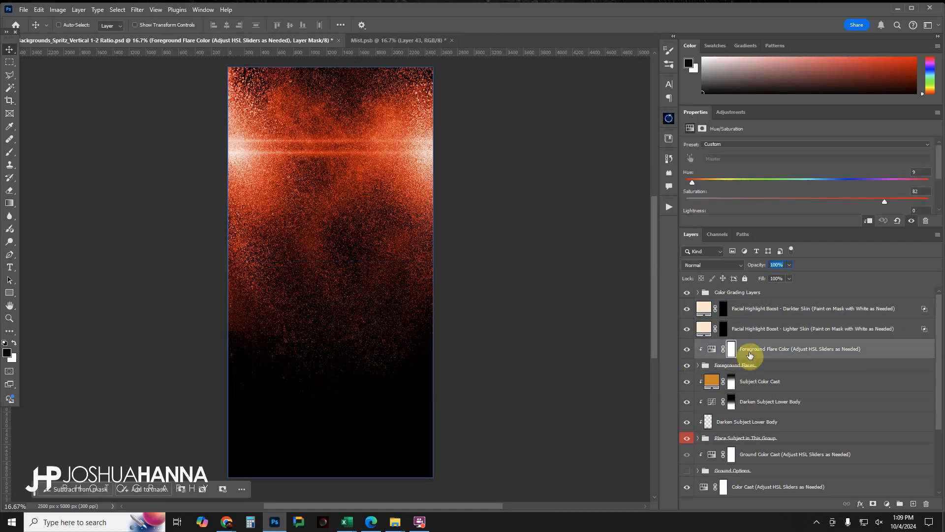
{"action": "left_click_drag", "start_coordinate": [771, 352], "coordinate": [730, 428]}
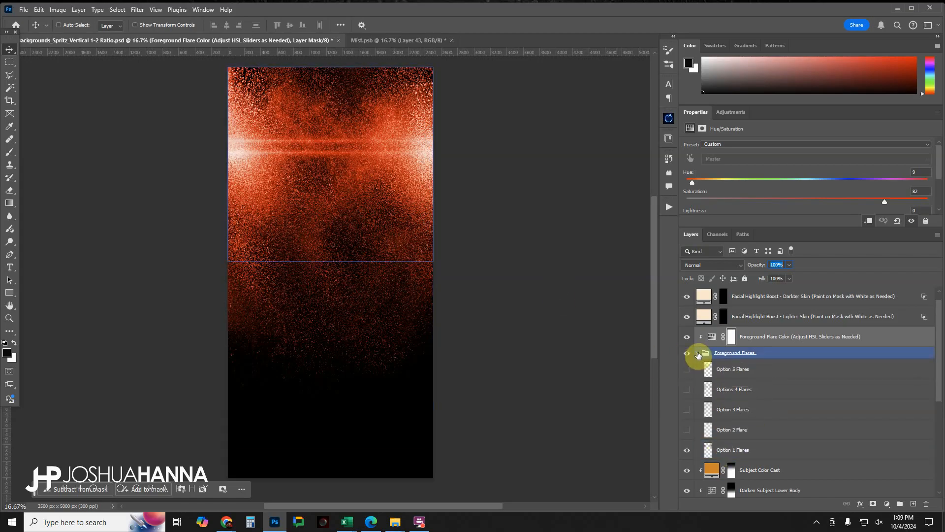
{"action": "left_click", "coordinate": [698, 353]}
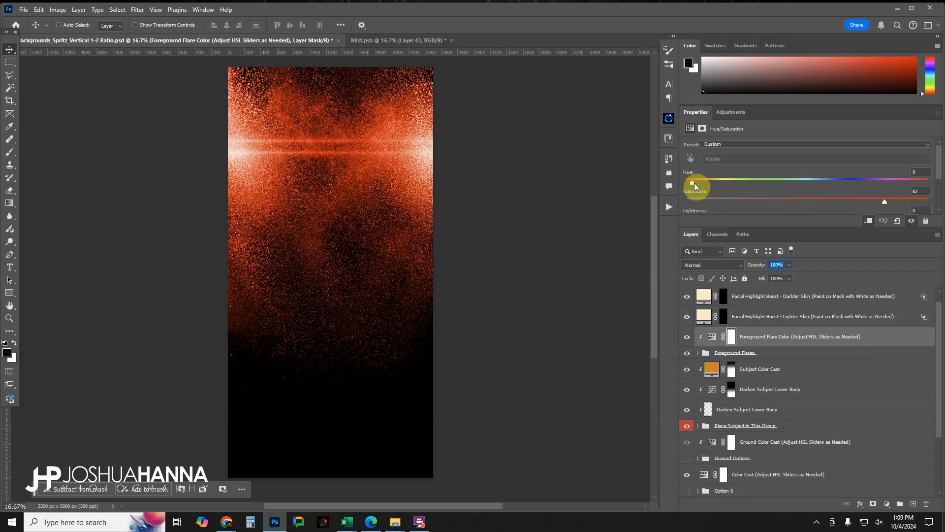
{"action": "mouse_move", "coordinate": [695, 184]}
{"action": "left_mouse_down"}
{"action": "mouse_move", "coordinate": [798, 187]}
{"action": "mouse_move", "coordinate": [694, 187]}
{"action": "left_mouse_up"}
- Review the Subject Color Cast layer, the Darken Subject Lower Body layer and the Place Subject in This Group folder
{"action": "left_click", "coordinate": [794, 355]}
{"action": "scroll", "coordinate": [782, 359], "scroll_direction": "down", "scroll_amount": 1}
{"action": "left_click", "coordinate": [773, 345]}
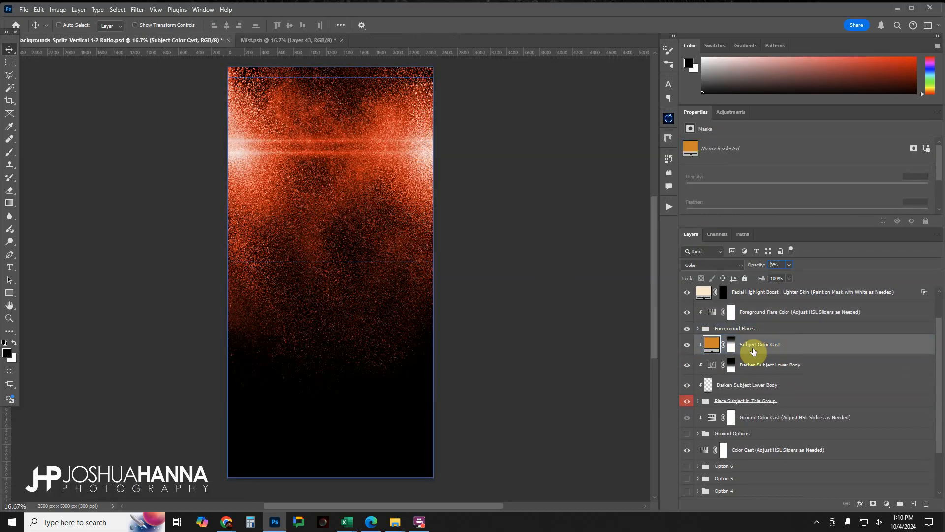
{"action": "left_click", "coordinate": [740, 384]}
{"action": "left_click", "coordinate": [731, 401]}
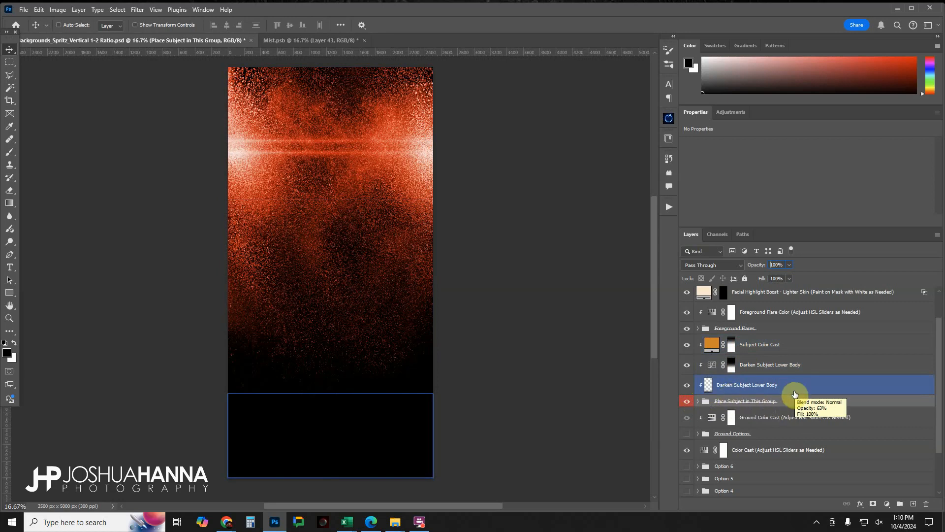
{"action": "scroll", "coordinate": [730, 418], "scroll_direction": "down", "scroll_amount": 3}
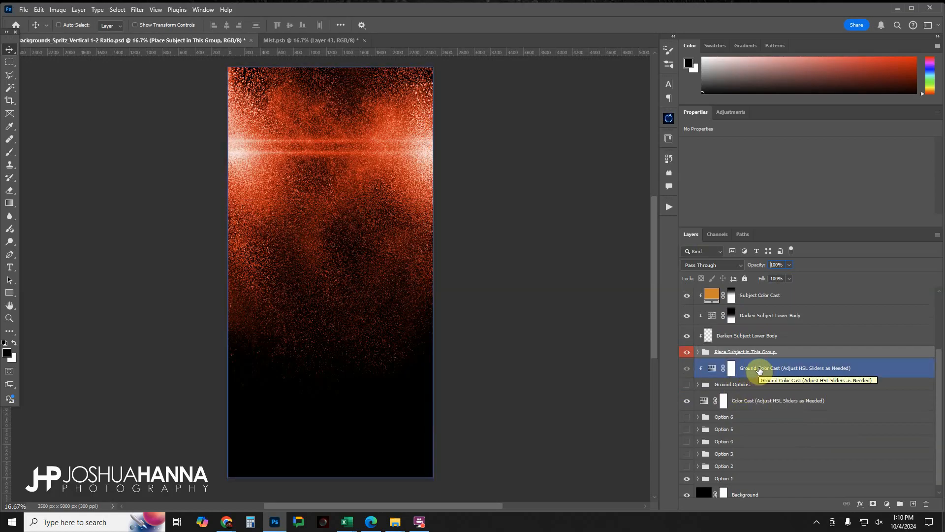
- Show the Ground Options group and expand it to list its ground layers
{"action": "left_click", "coordinate": [686, 385]}
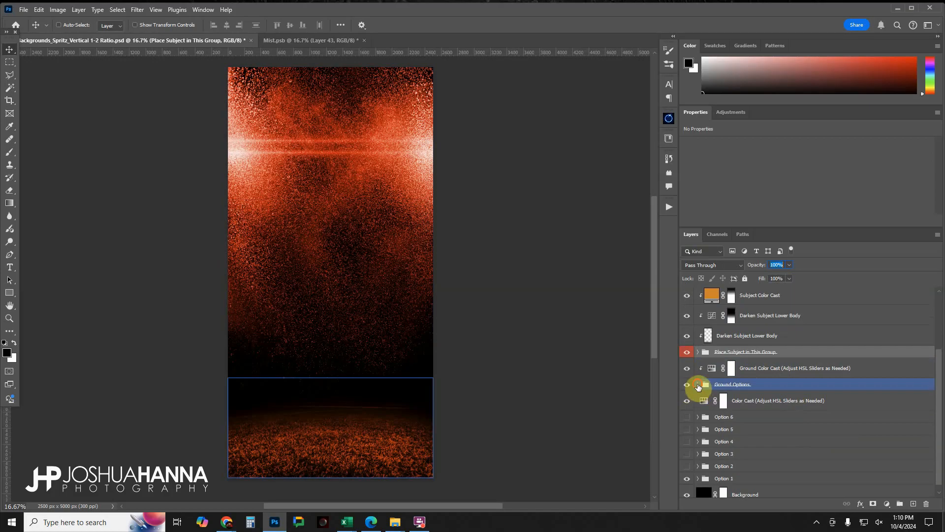
{"action": "left_click", "coordinate": [698, 385]}
{"action": "scroll", "coordinate": [778, 394], "scroll_direction": "down", "scroll_amount": 2}
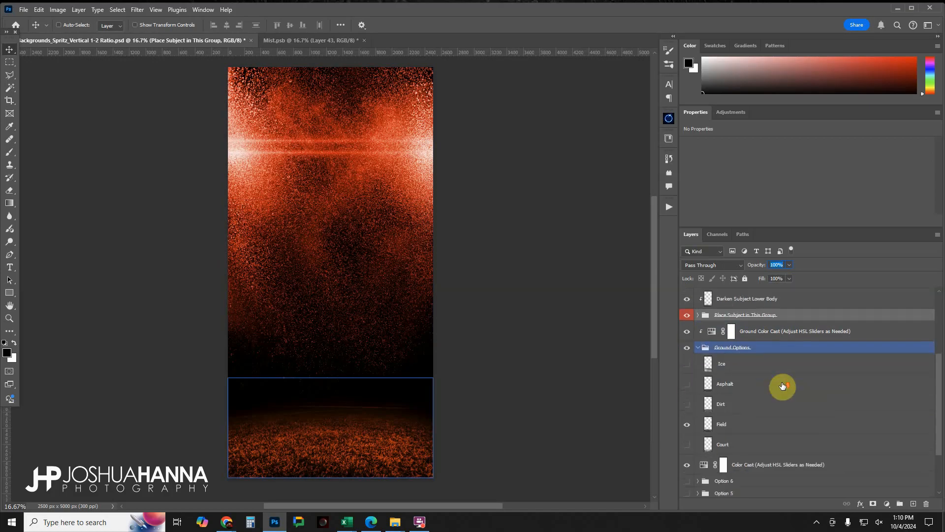
- Preview the Court, Dirt, Asphalt and Ice grounds one at a time, and return to the Field ground
{"action": "left_click", "coordinate": [687, 426]}
{"action": "left_click", "coordinate": [688, 444]}
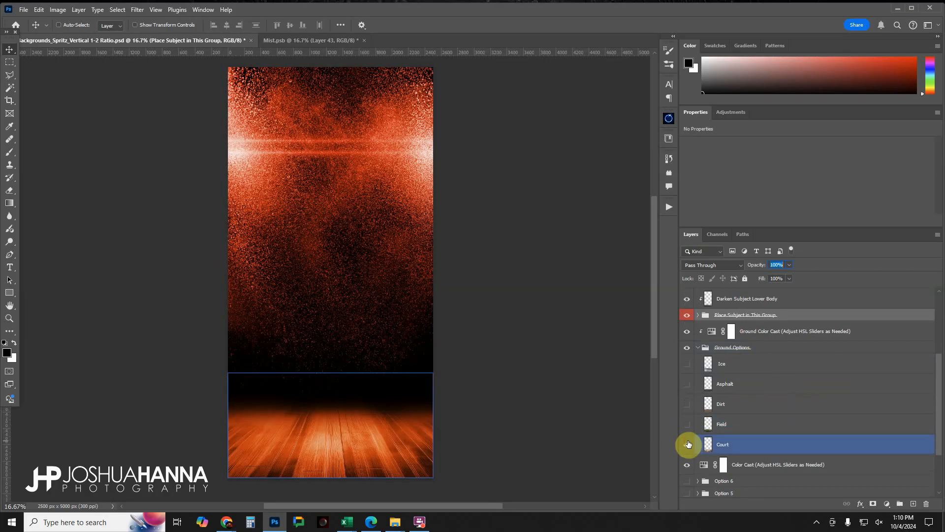
{"action": "left_click", "coordinate": [688, 444]}
{"action": "left_click", "coordinate": [689, 405]}
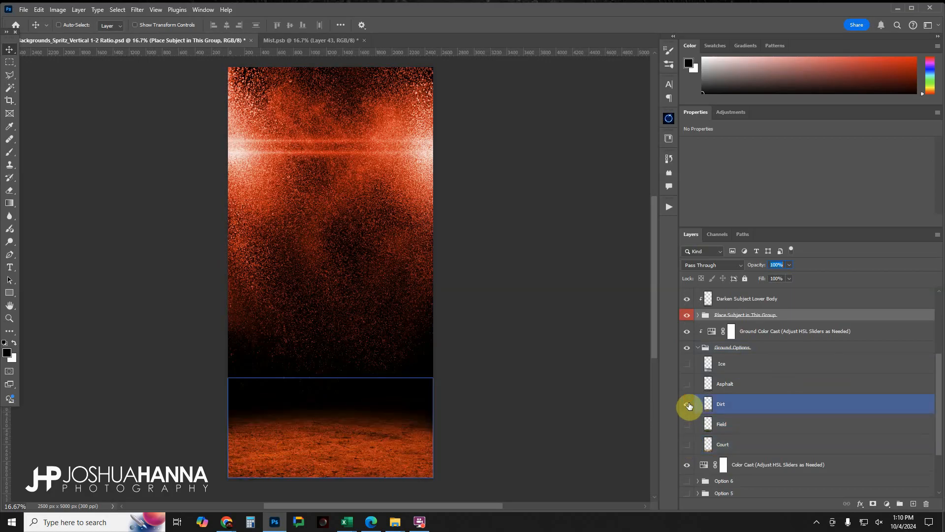
{"action": "left_click", "coordinate": [688, 404]}
{"action": "left_click", "coordinate": [687, 384]}
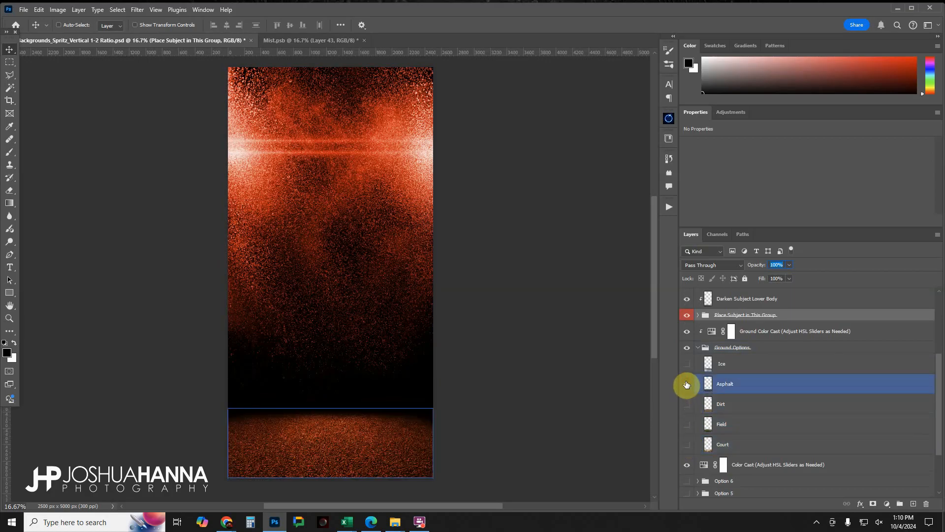
{"action": "left_click", "coordinate": [687, 384]}
{"action": "left_click", "coordinate": [687, 364]}
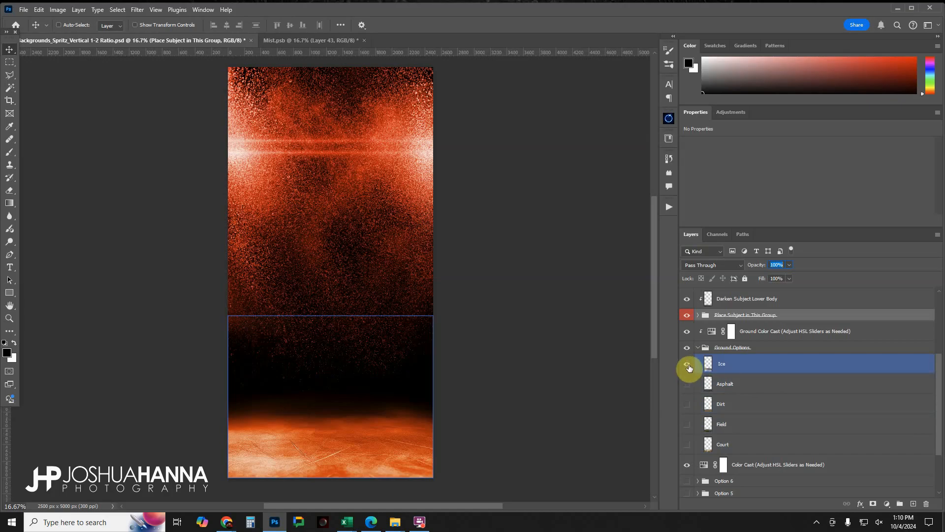
{"action": "left_click", "coordinate": [689, 366]}
{"action": "left_click", "coordinate": [686, 425]}
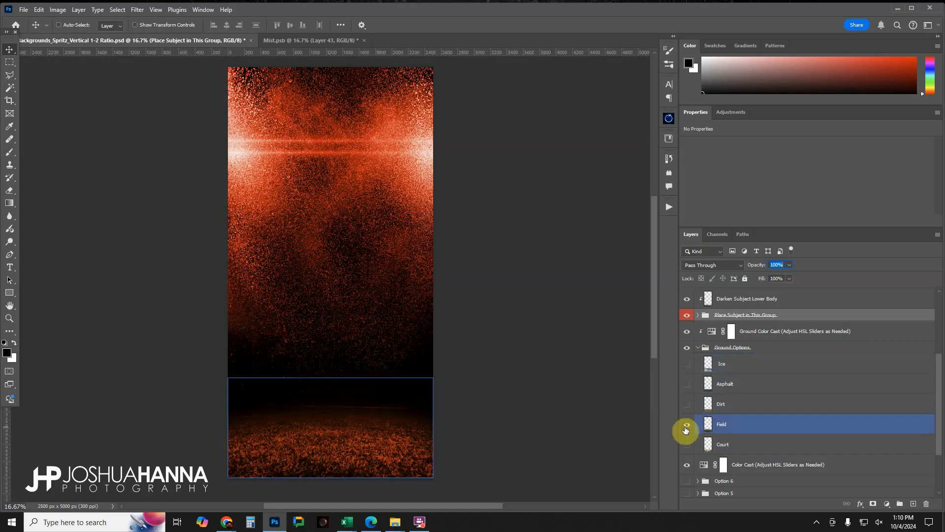
- Collapse the Ground Options group and hide the Ground Color Cast adjustment so the field keeps its natural color
{"action": "left_click", "coordinate": [690, 347]}
{"action": "left_click", "coordinate": [691, 331]}
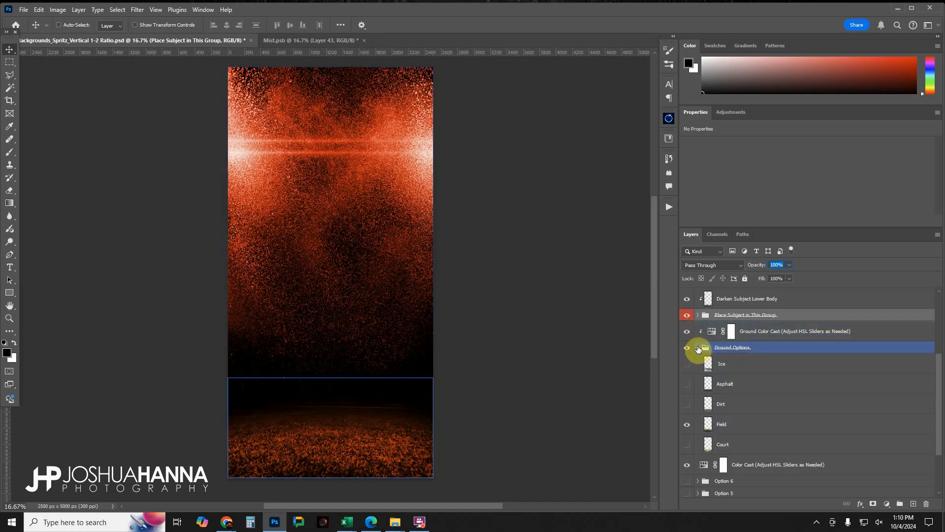
{"action": "left_click", "coordinate": [698, 349]}
{"action": "left_click", "coordinate": [704, 360]}
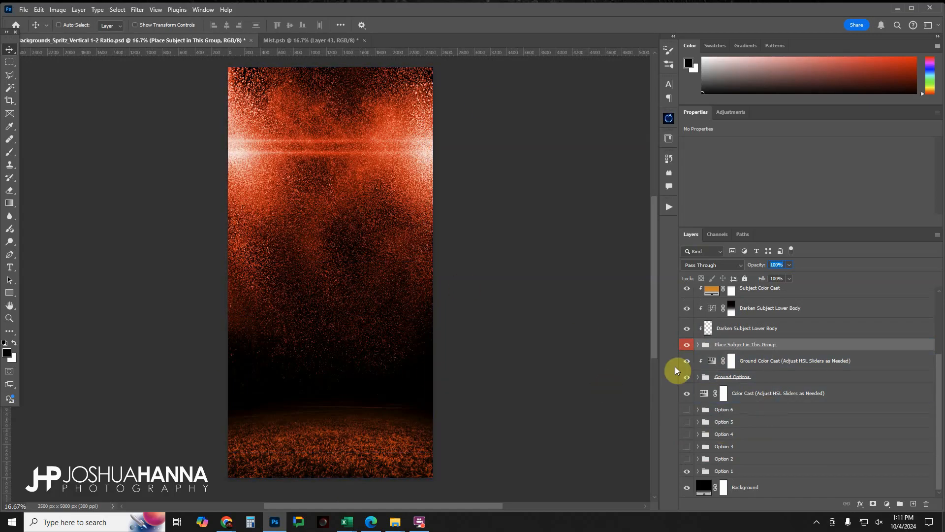
{"action": "left_click", "coordinate": [687, 363]}
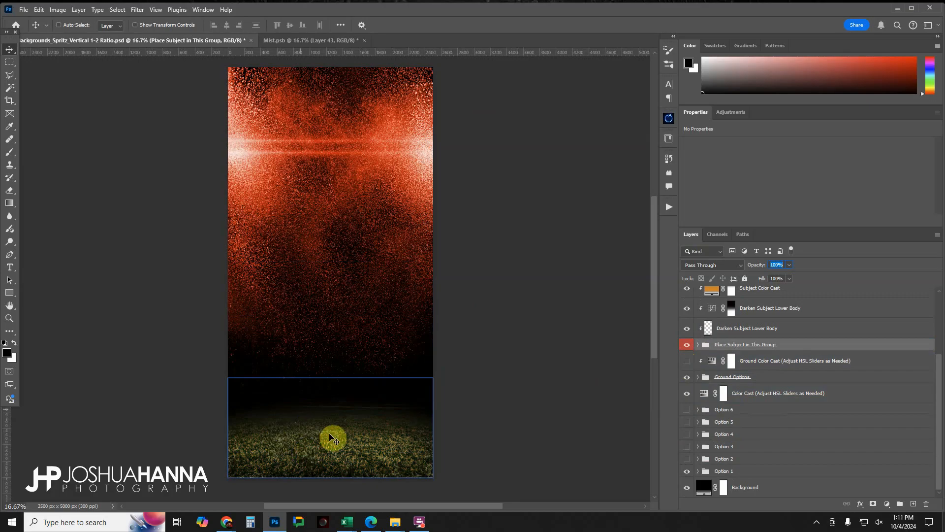
- Expand the Ground Options group, preview the Court ground in its natural color, and return to the Field ground
{"action": "left_click", "coordinate": [703, 394]}
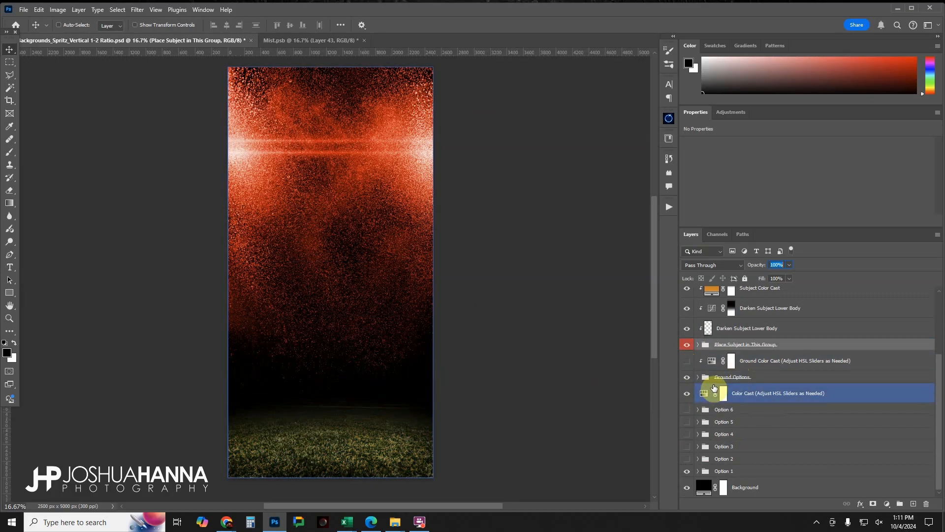
{"action": "left_click", "coordinate": [697, 378]}
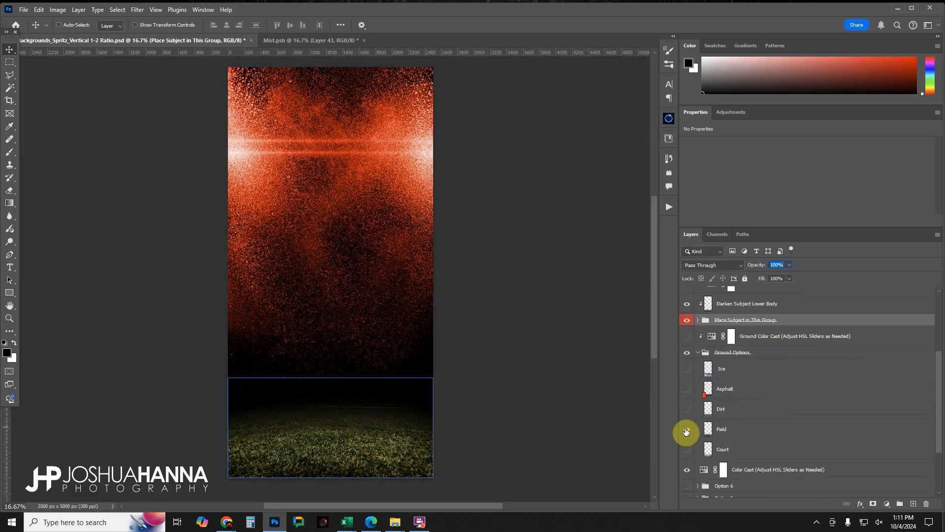
{"action": "left_click", "coordinate": [686, 431]}
{"action": "left_click", "coordinate": [687, 449]}
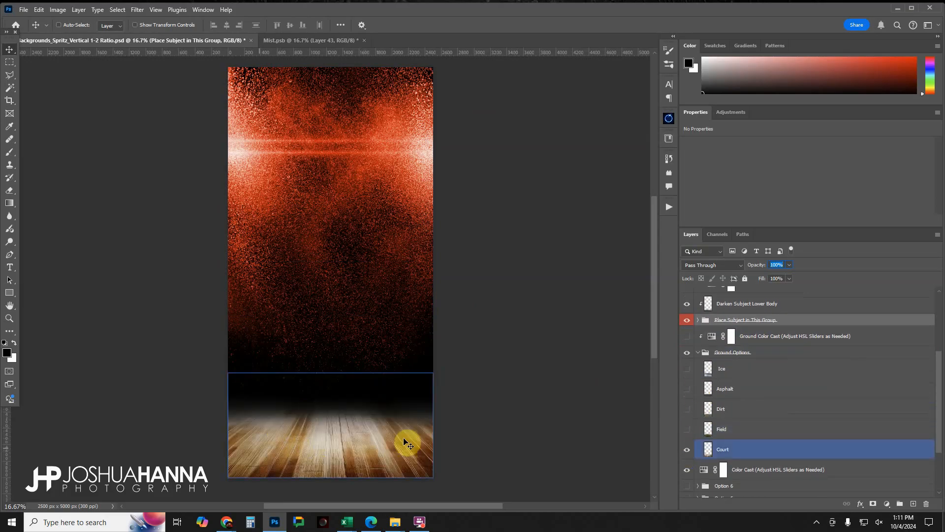
{"action": "left_click", "coordinate": [689, 448]}
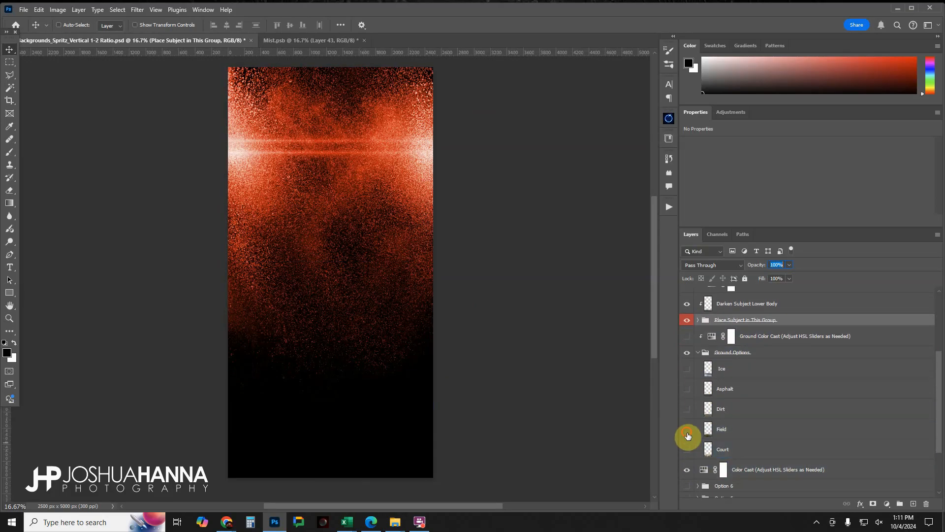
{"action": "left_click", "coordinate": [687, 429]}
- Collapse the Ground Options group and turn the Ground Color Cast adjustment back on
{"action": "left_click", "coordinate": [693, 352]}
{"action": "left_click", "coordinate": [687, 336]}
{"action": "left_click", "coordinate": [687, 335]}
{"action": "left_click", "coordinate": [699, 353]}
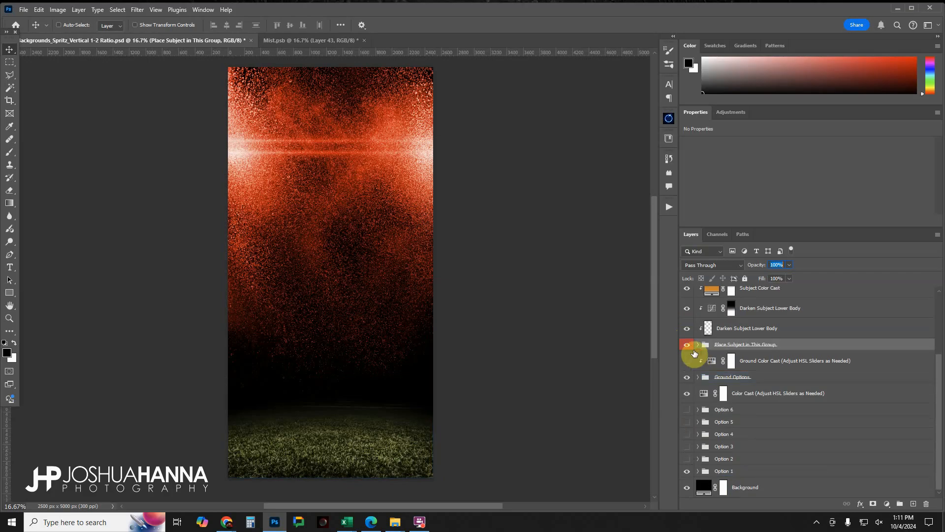
{"action": "left_click", "coordinate": [689, 362]}
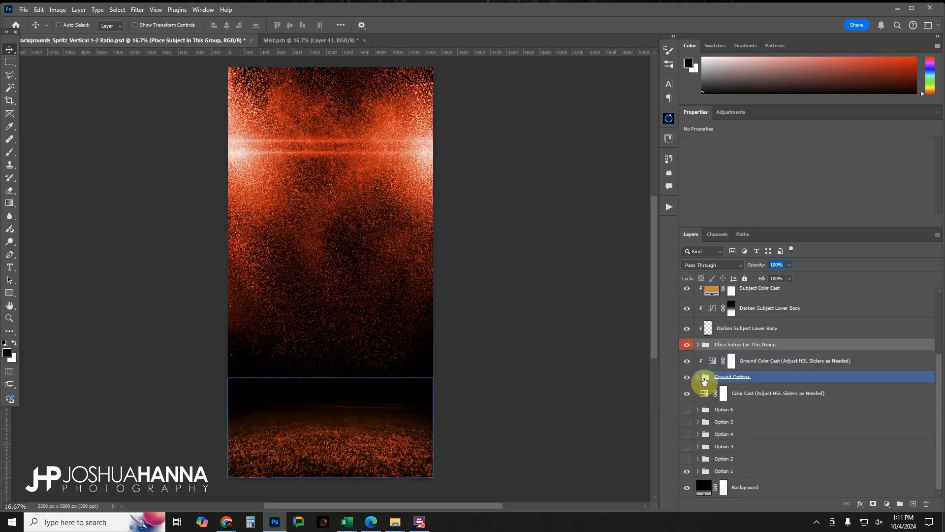
- Select the background's Color Cast adjustment and toggle its visibility to compare the background with and without it
{"action": "left_click", "coordinate": [748, 393]}
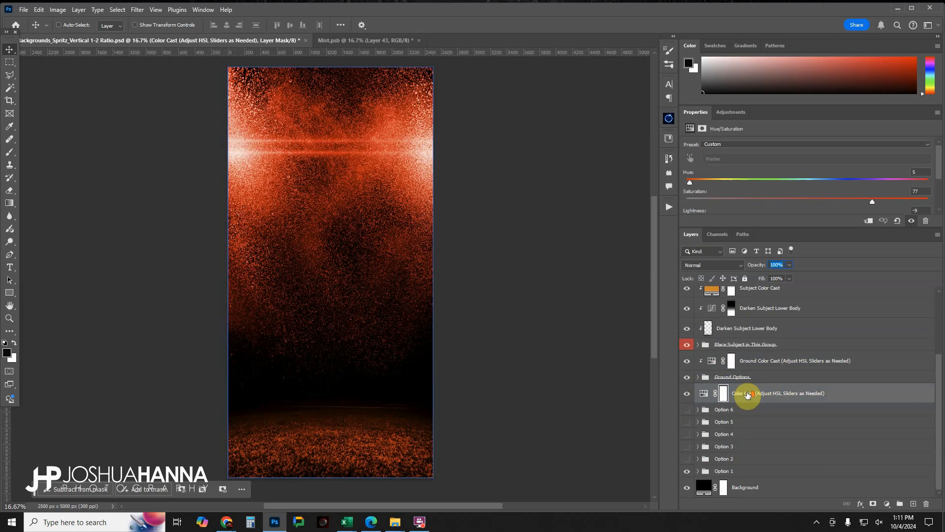
{"action": "left_click", "coordinate": [688, 396]}
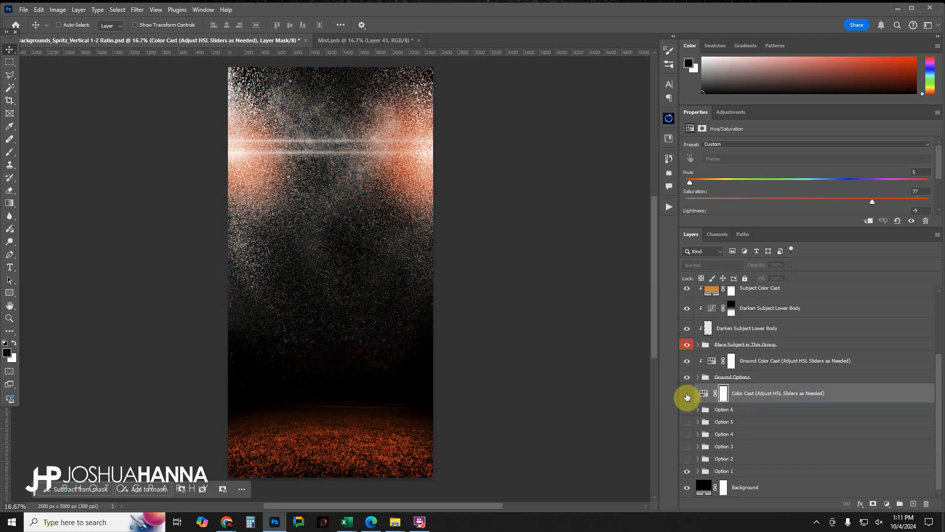
{"action": "left_click", "coordinate": [687, 396]}
{"action": "left_click", "coordinate": [687, 396]}
{"action": "left_click", "coordinate": [687, 397]}
{"action": "left_click", "coordinate": [688, 397]}
{"action": "left_click", "coordinate": [687, 397]}
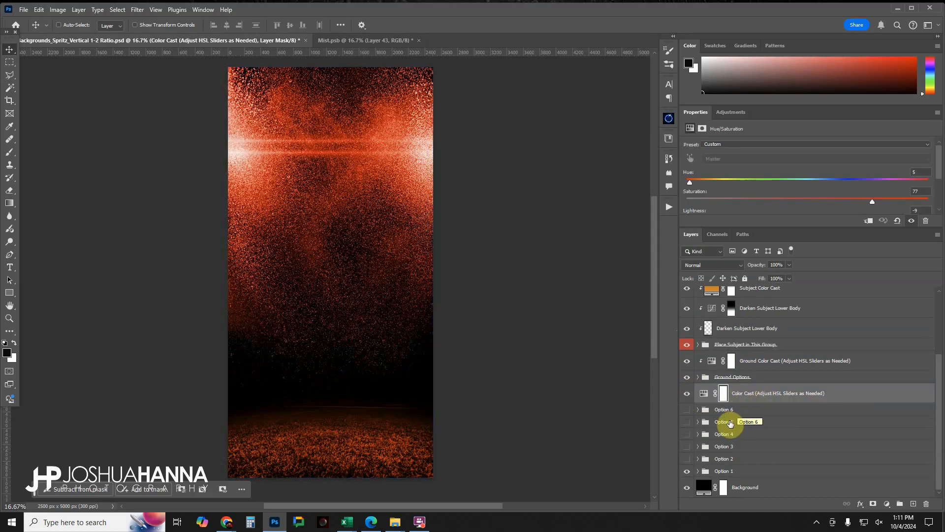
- Expand the Option 1 background group and toggle its Brightness Boost and Streak Flare layers to compare their effect
{"action": "left_click", "coordinate": [706, 472]}
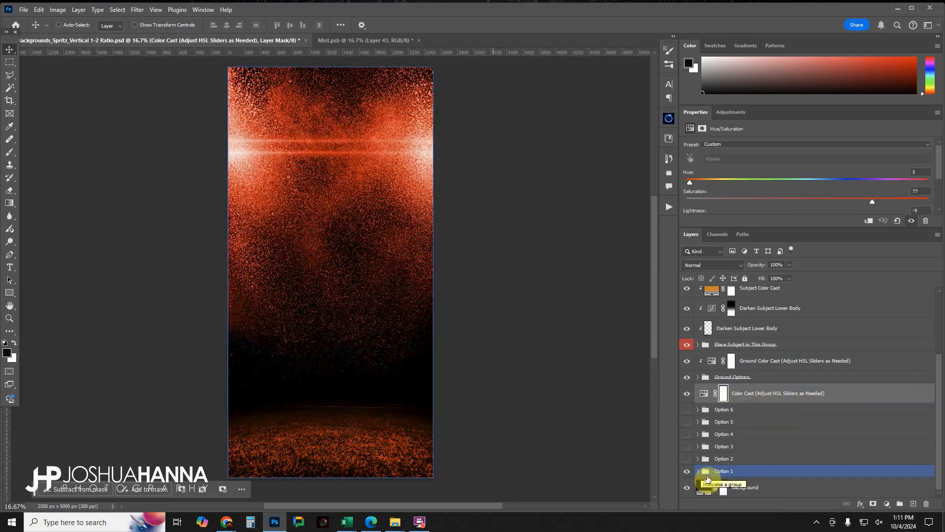
{"action": "left_click", "coordinate": [737, 471]}
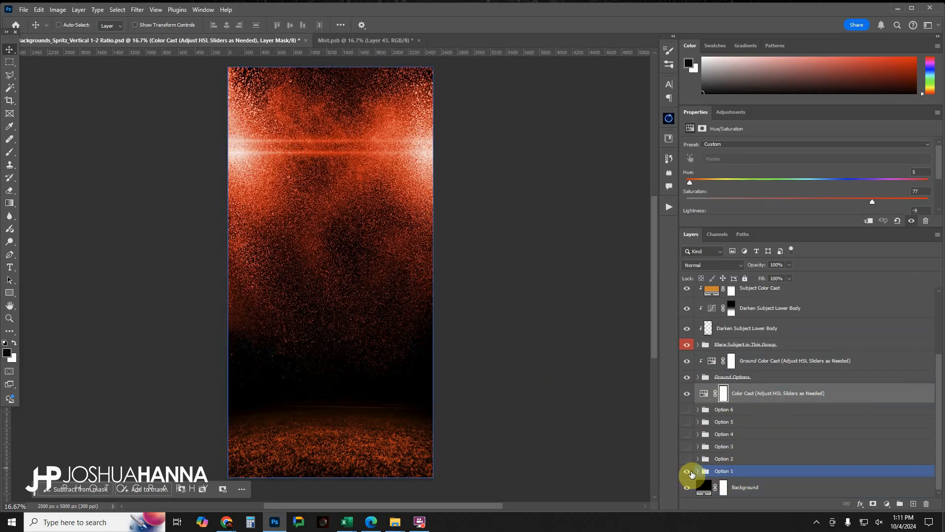
{"action": "left_click", "coordinate": [698, 472]}
{"action": "scroll", "coordinate": [744, 469], "scroll_direction": "down", "scroll_amount": 2}
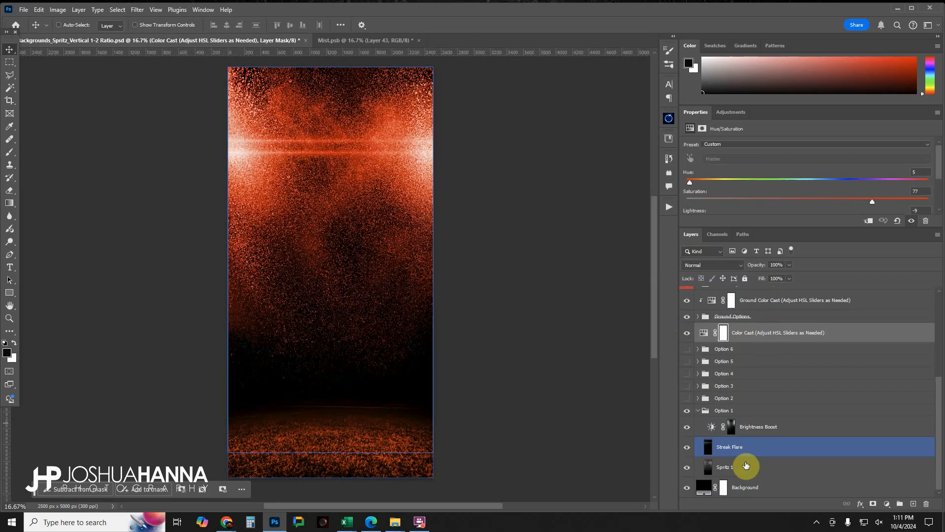
{"action": "left_click", "coordinate": [687, 427]}
{"action": "left_click", "coordinate": [687, 429]}
{"action": "left_click", "coordinate": [686, 447]}
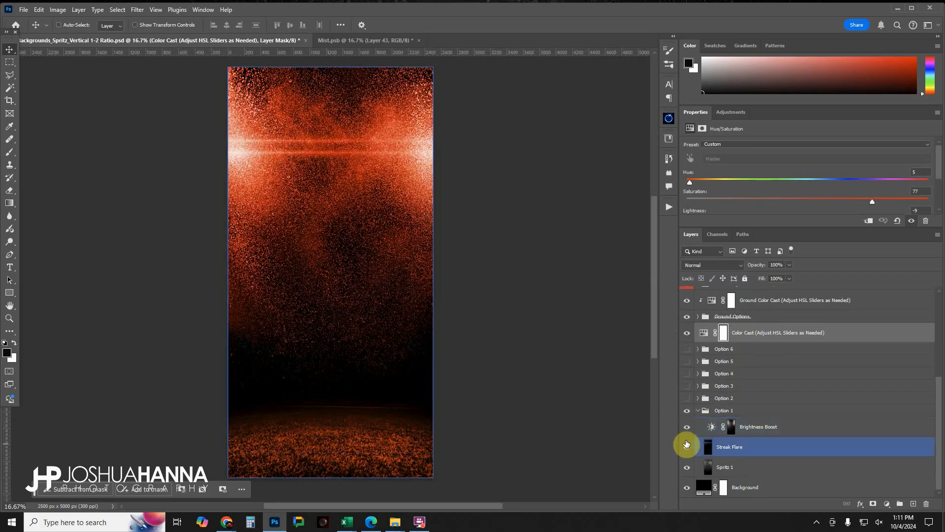
{"action": "left_click", "coordinate": [686, 448]}
{"action": "left_click", "coordinate": [685, 449]}
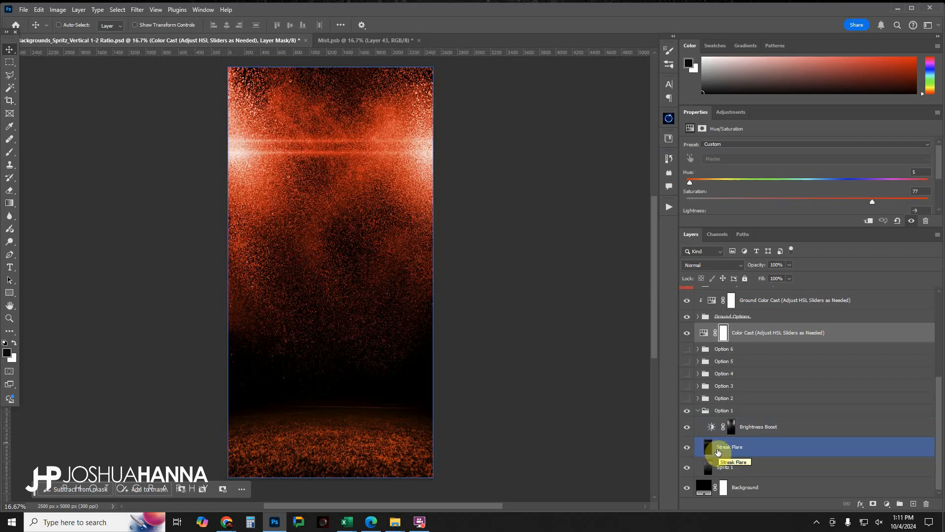
- Collapse the Option 1 background group, compare the image with and without it, and leave it hidden
{"action": "left_click", "coordinate": [701, 410]}
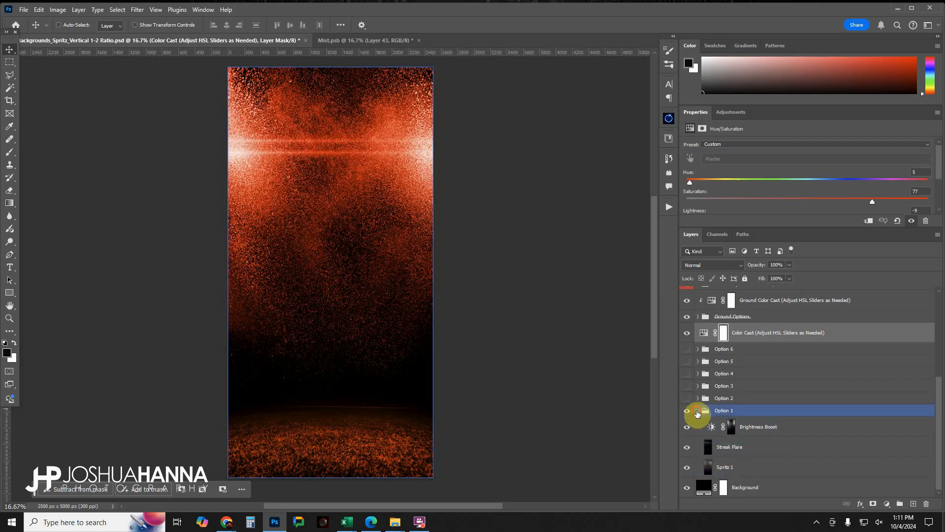
{"action": "left_click", "coordinate": [698, 410]}
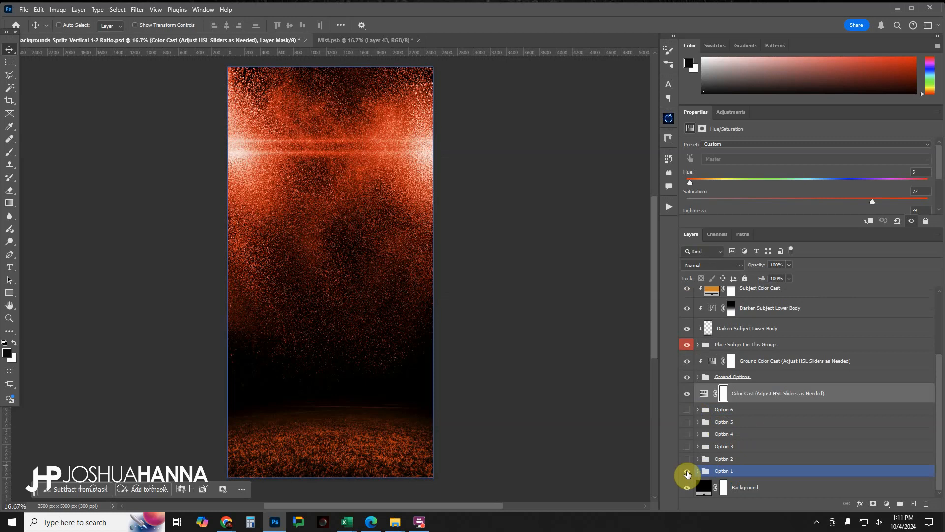
{"action": "left_click", "coordinate": [687, 473]}
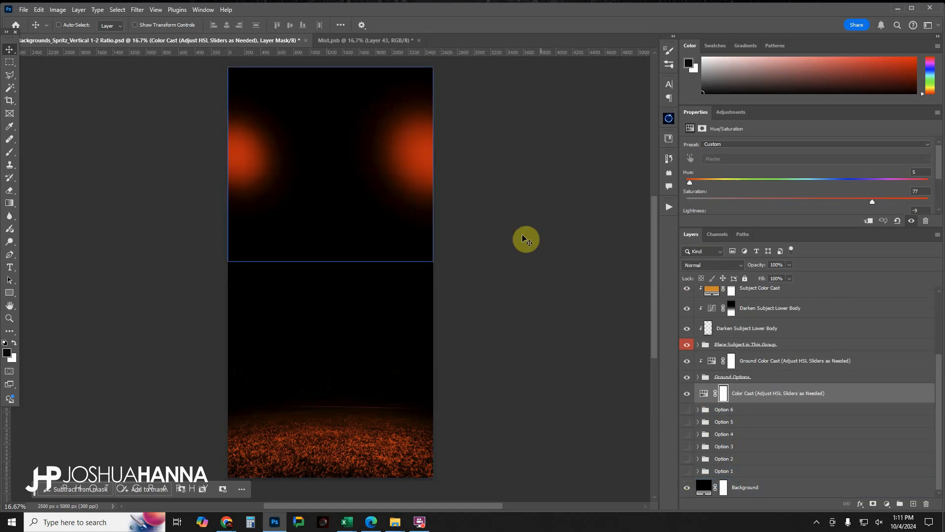
{"action": "left_click", "coordinate": [708, 334]}
{"action": "left_click", "coordinate": [687, 472]}
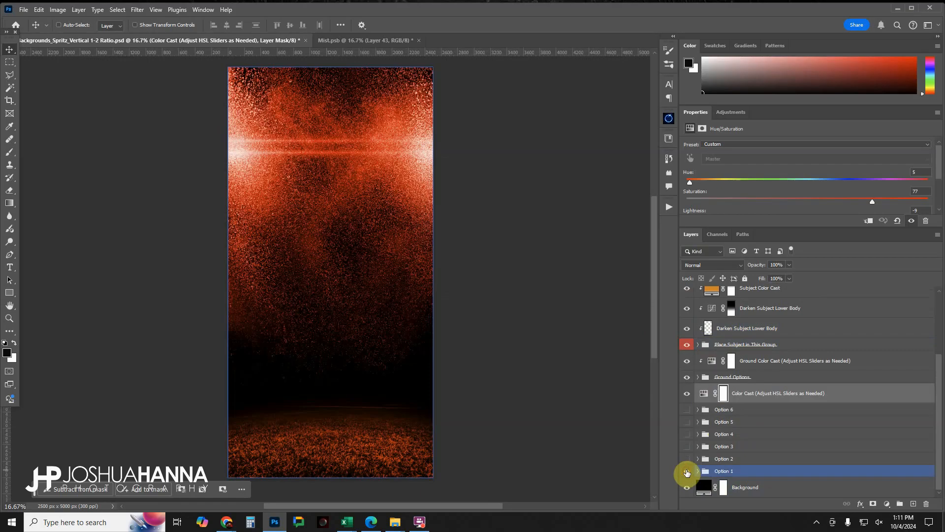
{"action": "left_click", "coordinate": [687, 473]}
- Expand the Foreground Flares group and hide the Option 1 Flares layer
{"action": "scroll", "coordinate": [713, 370], "scroll_direction": "up", "scroll_amount": 8}
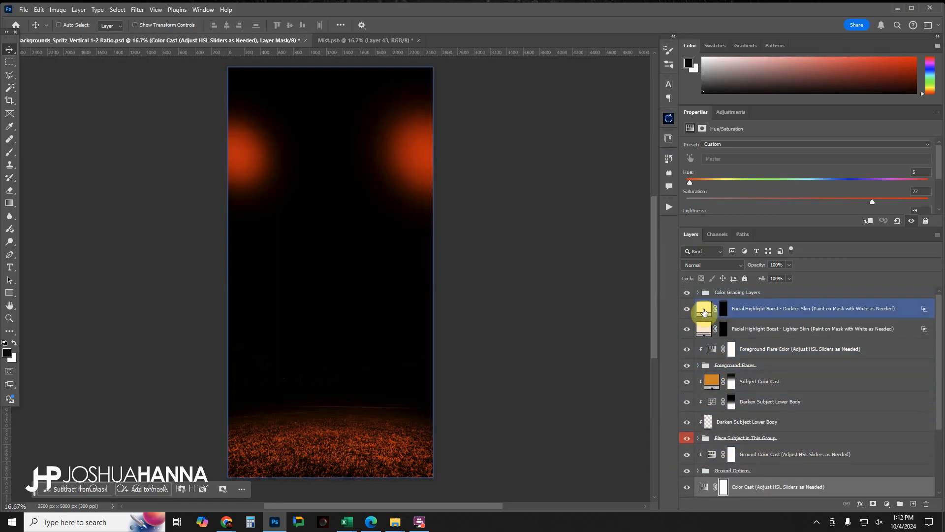
{"action": "left_click", "coordinate": [698, 365]}
{"action": "scroll", "coordinate": [700, 370], "scroll_direction": "down", "scroll_amount": 2}
{"action": "left_click", "coordinate": [694, 418]}
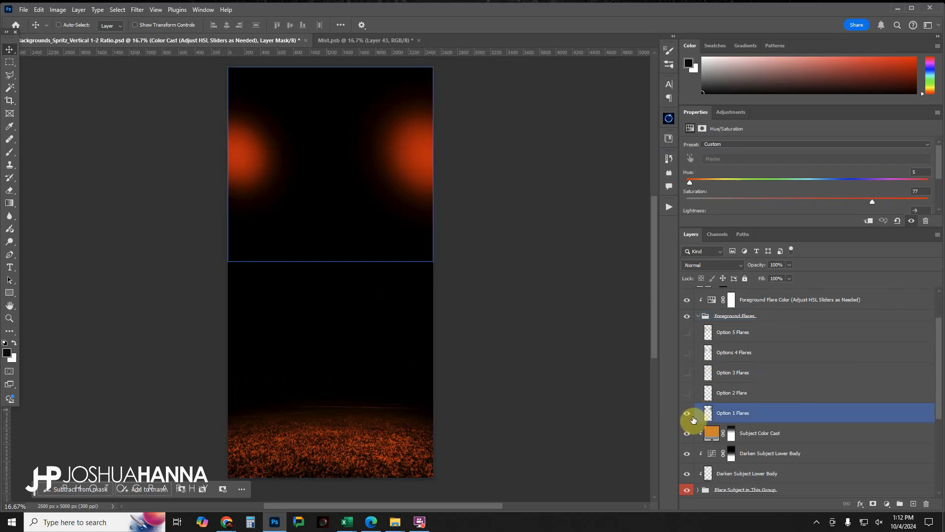
{"action": "left_click", "coordinate": [688, 414]}
- Show the Option 2 background group and toggle the matching Option 2 Flare layer to compare its effect
{"action": "scroll", "coordinate": [689, 423], "scroll_direction": "down", "scroll_amount": 6}
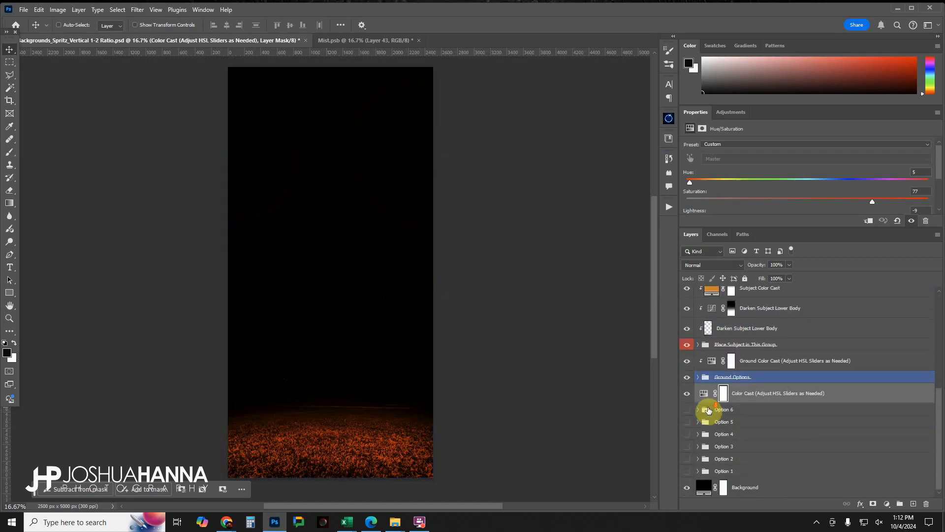
{"action": "left_click", "coordinate": [689, 460]}
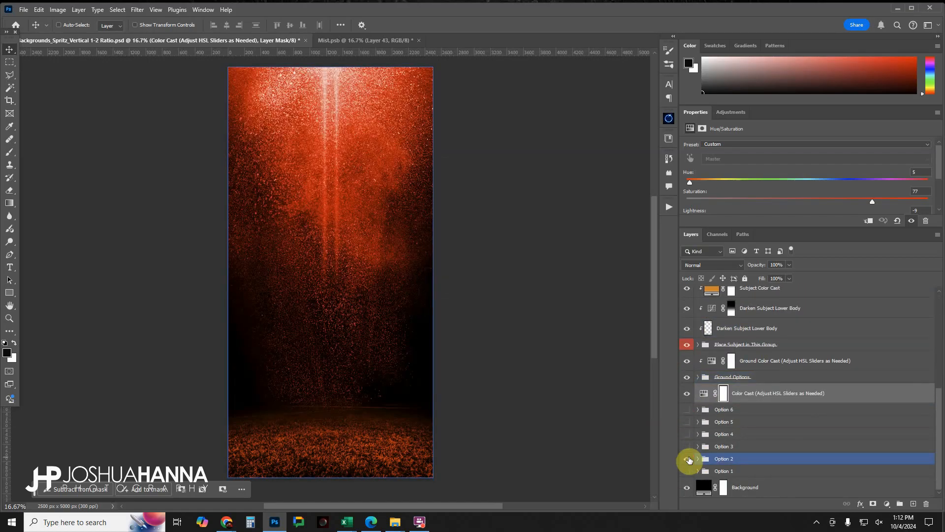
{"action": "scroll", "coordinate": [710, 413], "scroll_direction": "up", "scroll_amount": 6}
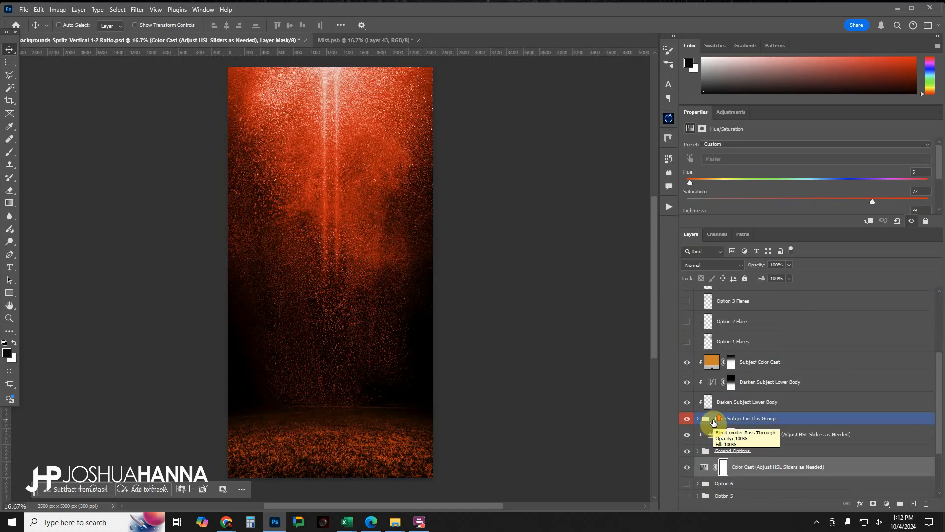
{"action": "left_click", "coordinate": [688, 384]}
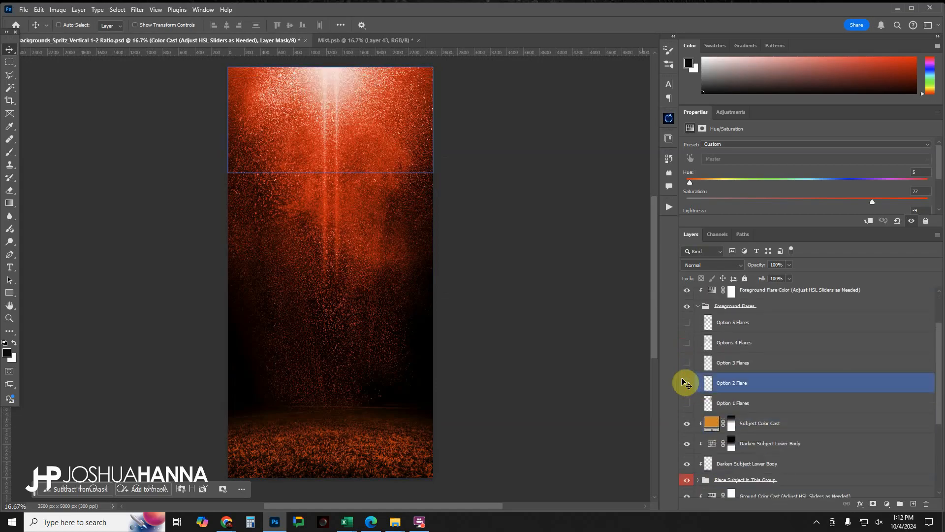
{"action": "left_click", "coordinate": [687, 384]}
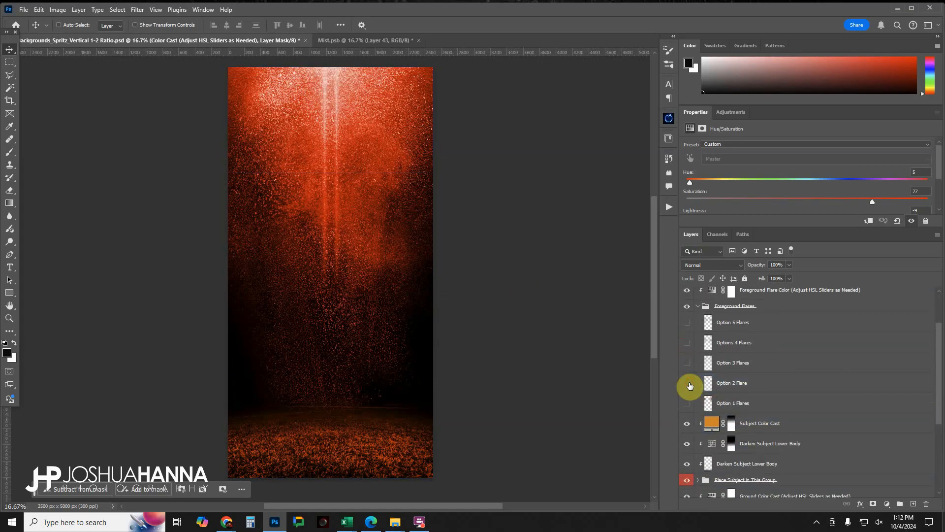
{"action": "left_click", "coordinate": [687, 383]}
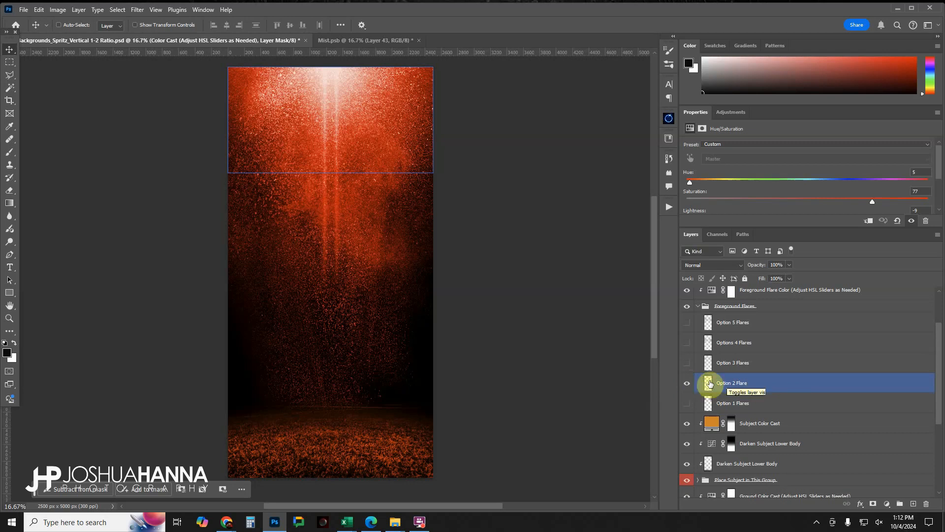
- Hide the Option 2 flare and background group, and show the Option 3 background group
{"action": "scroll", "coordinate": [695, 389], "scroll_direction": "down", "scroll_amount": 3}
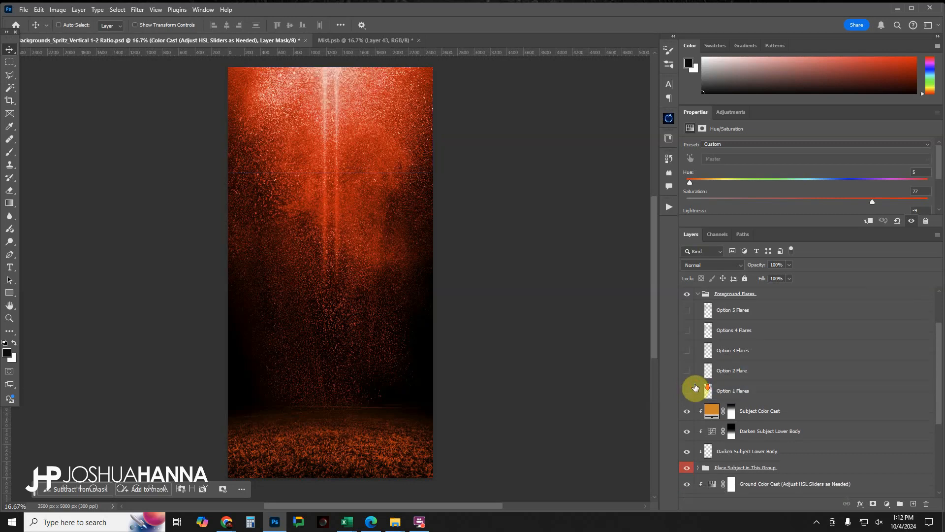
{"action": "scroll", "coordinate": [699, 406], "scroll_direction": "down", "scroll_amount": 1}
{"action": "left_click", "coordinate": [687, 459]}
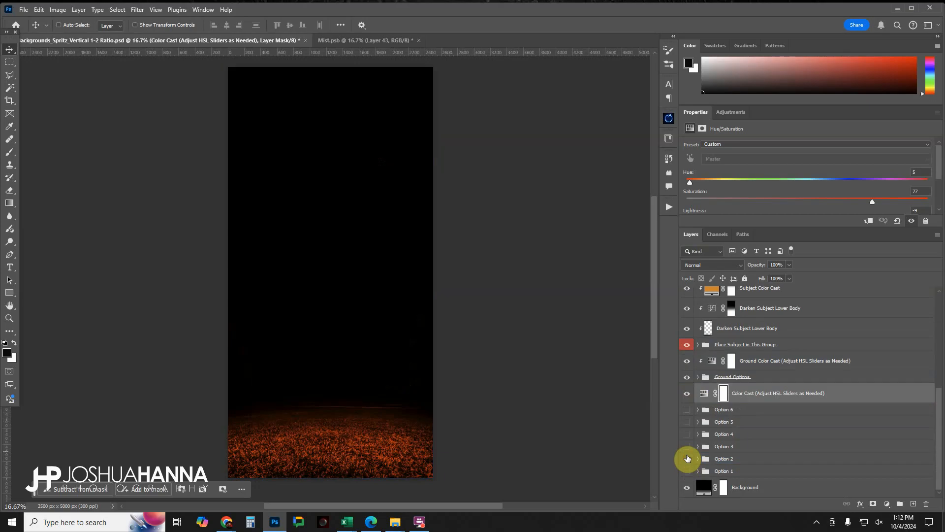
{"action": "left_click", "coordinate": [687, 446]}
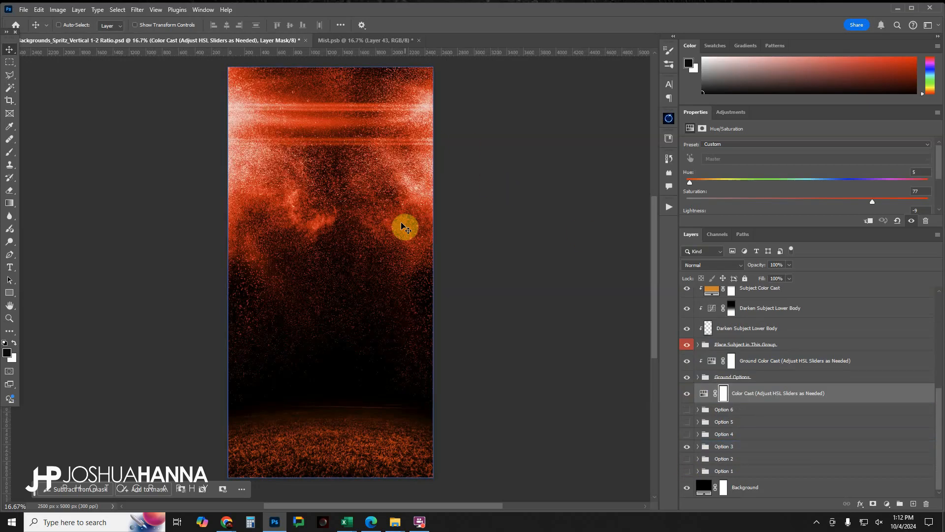
- Toggle the Option 3 Flares layer in the Foreground Flares group to compare its effect, leaving it on
{"action": "left_click", "coordinate": [723, 348]}
{"action": "scroll", "coordinate": [723, 345], "scroll_direction": "up", "scroll_amount": 3}
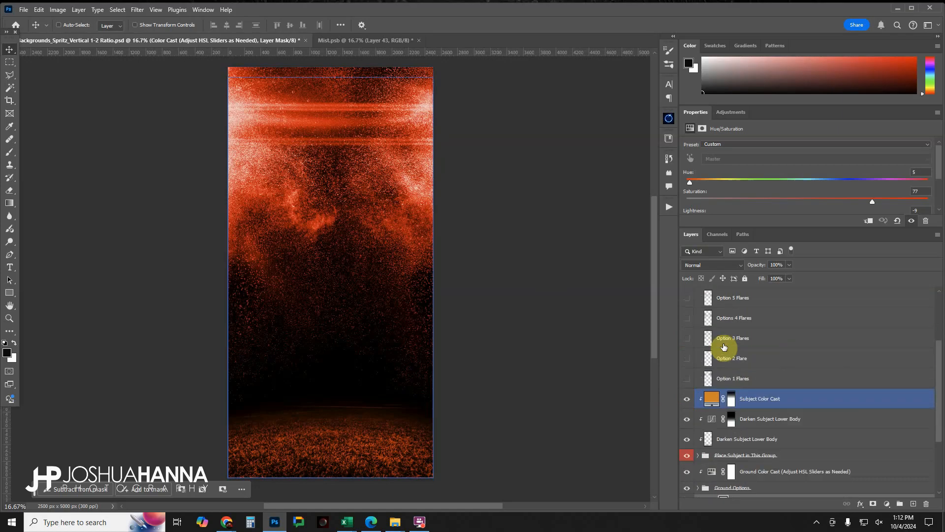
{"action": "left_click", "coordinate": [687, 340]}
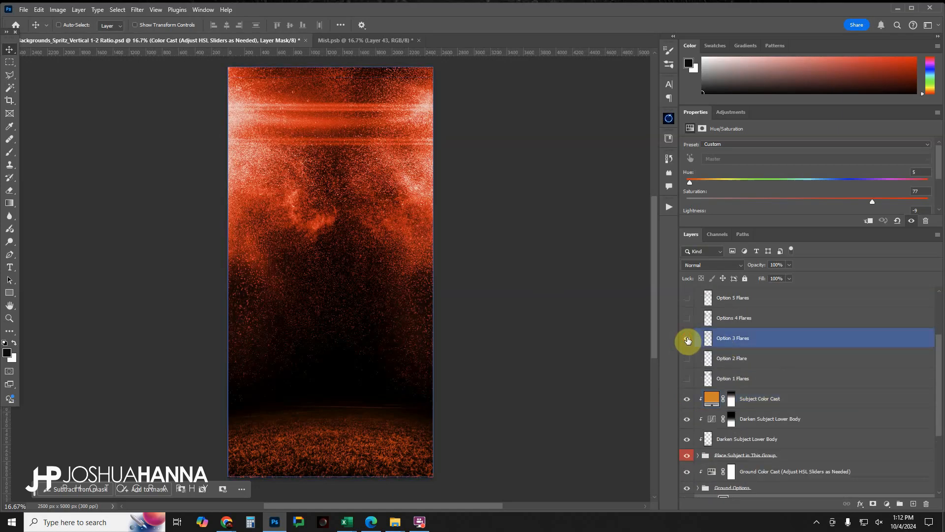
{"action": "left_click", "coordinate": [688, 341]}
{"action": "left_click", "coordinate": [688, 339]}
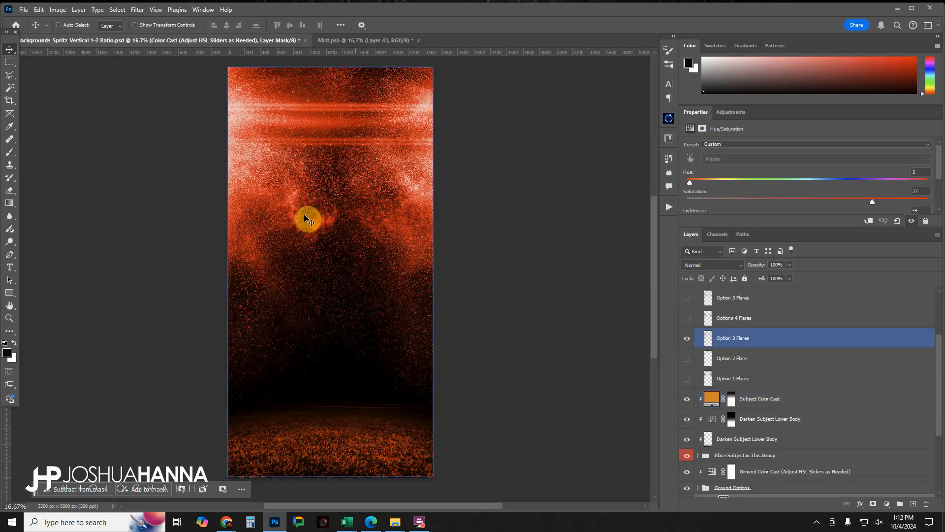
- Hide the Option 3 flares and background group, and show the Option 4 background group
{"action": "scroll", "coordinate": [685, 386], "scroll_direction": "down", "scroll_amount": 3}
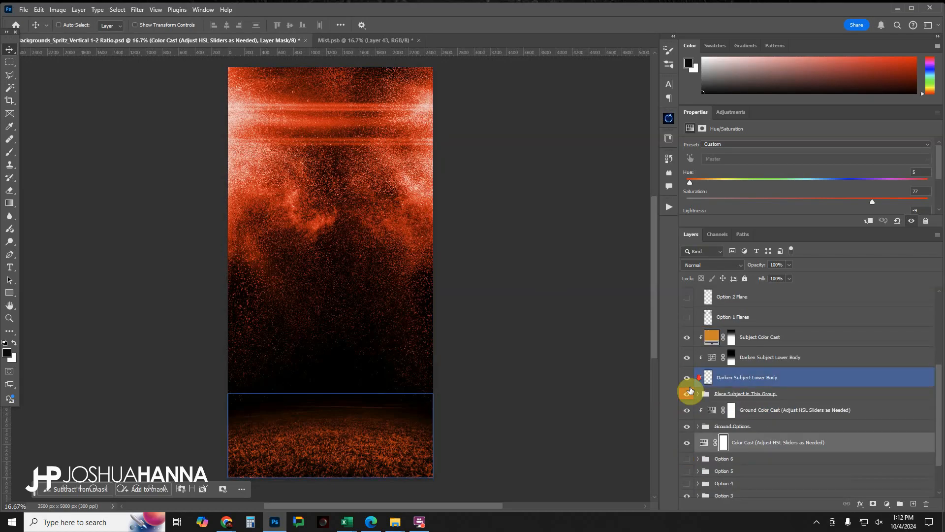
{"action": "left_click", "coordinate": [687, 447]}
{"action": "left_click", "coordinate": [687, 435]}
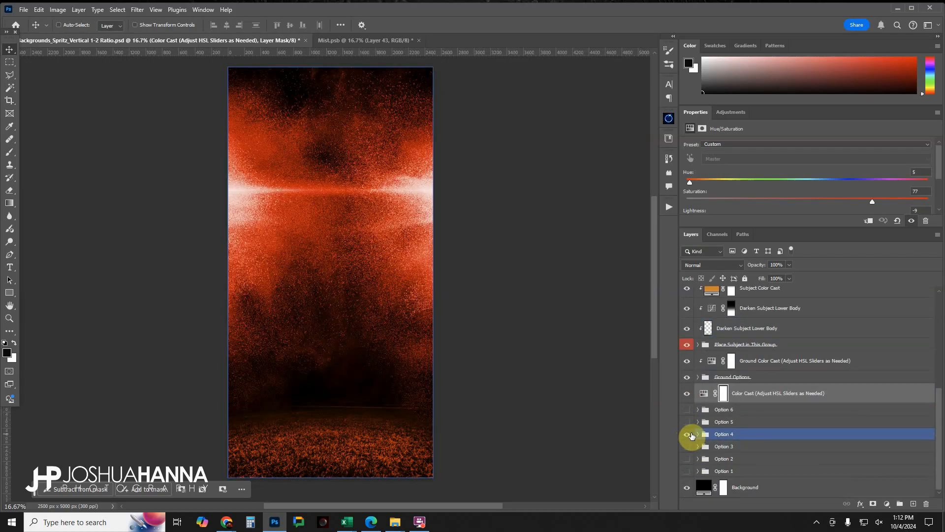
{"action": "scroll", "coordinate": [689, 414], "scroll_direction": "up", "scroll_amount": 4}
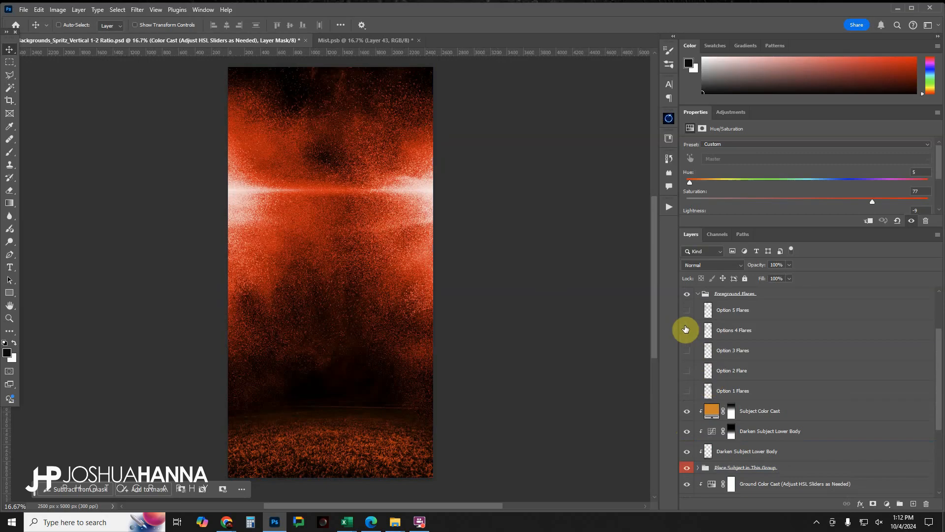
- Toggle the Options 4 Flares layer in the Foreground Flares group to compare its effect on the Option 4 background
{"action": "left_click", "coordinate": [688, 334]}
{"action": "left_click", "coordinate": [687, 333]}
{"action": "left_click", "coordinate": [688, 334]}
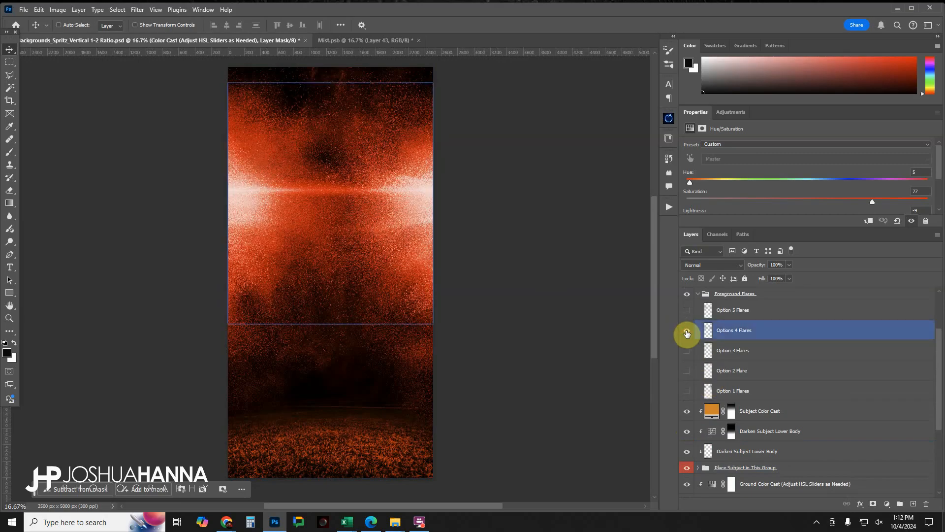
- Swap the Option 4 background group for Option 5 and show the matching Option 5 Flares layer
{"action": "scroll", "coordinate": [687, 374], "scroll_direction": "down", "scroll_amount": 5}
{"action": "left_click", "coordinate": [687, 434]}
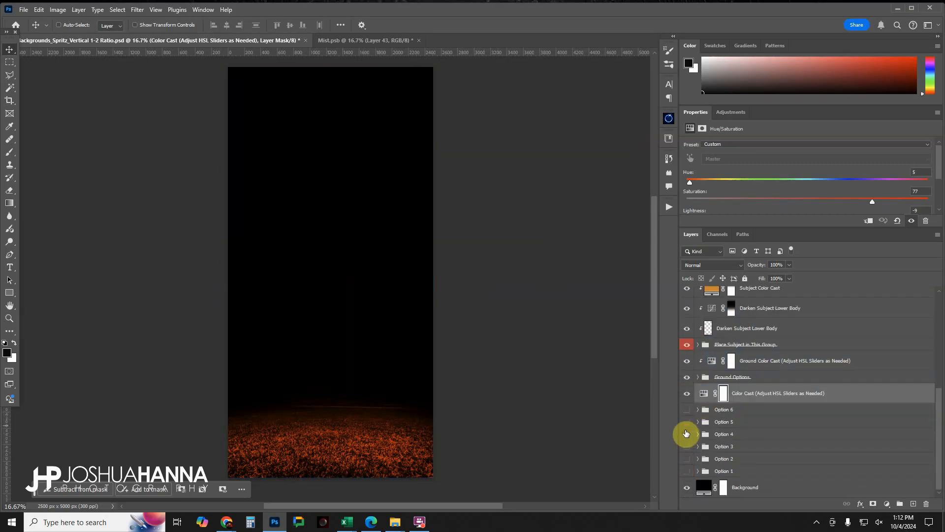
{"action": "left_click", "coordinate": [687, 424]}
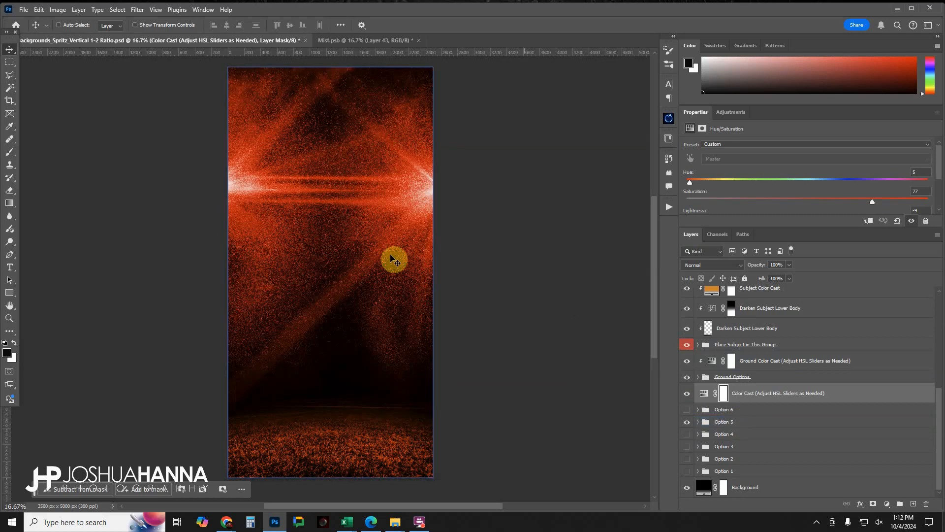
{"action": "scroll", "coordinate": [714, 410], "scroll_direction": "up", "scroll_amount": 4}
{"action": "scroll", "coordinate": [696, 309], "scroll_direction": "up", "scroll_amount": 1}
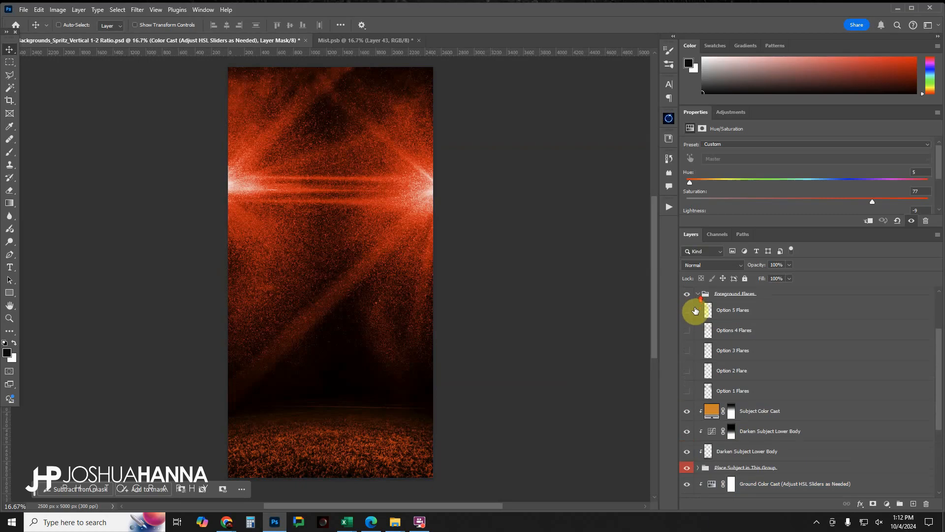
{"action": "left_click", "coordinate": [687, 312]}
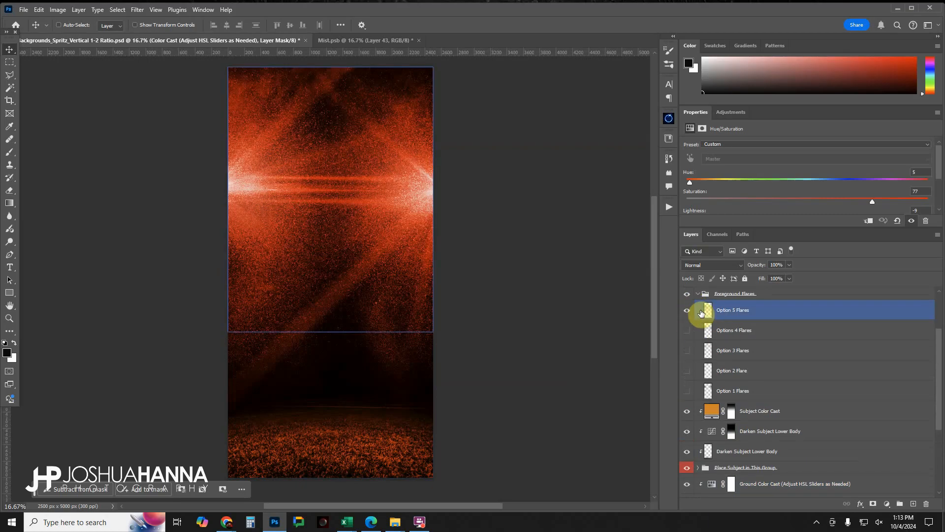
- Hide the Option 5 background group and show the Option 6 group with the foreground flares hidden
{"action": "scroll", "coordinate": [709, 369], "scroll_direction": "down", "scroll_amount": 4}
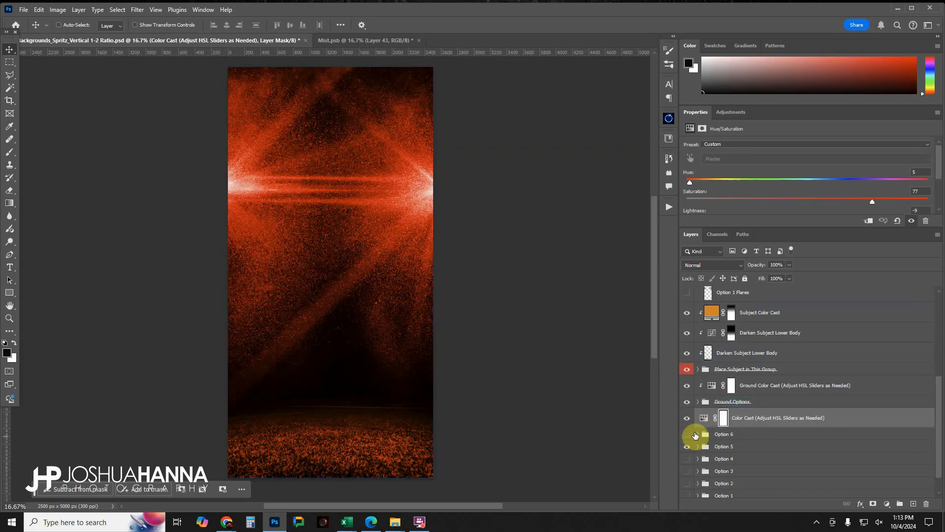
{"action": "left_click", "coordinate": [693, 435]}
{"action": "left_click", "coordinate": [686, 445]}
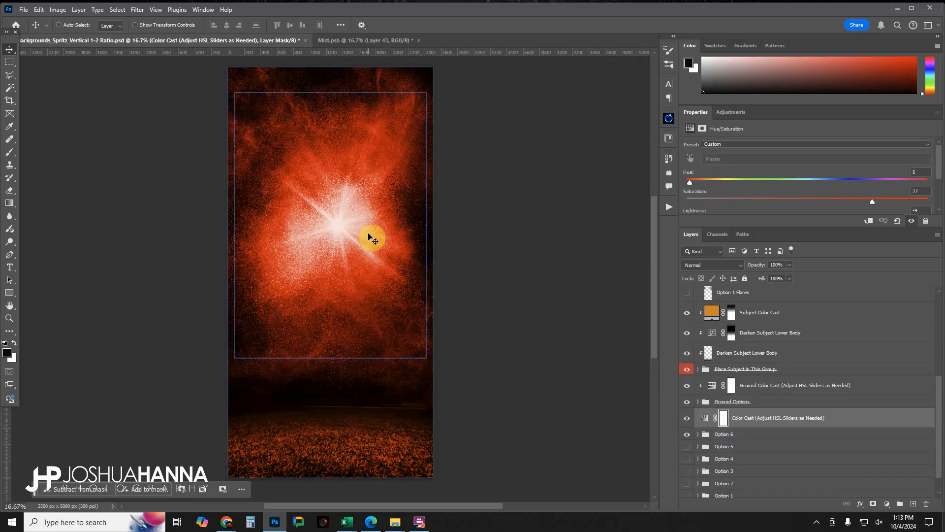
{"action": "scroll", "coordinate": [702, 432], "scroll_direction": "down", "scroll_amount": 1}
{"action": "left_click", "coordinate": [707, 411]}
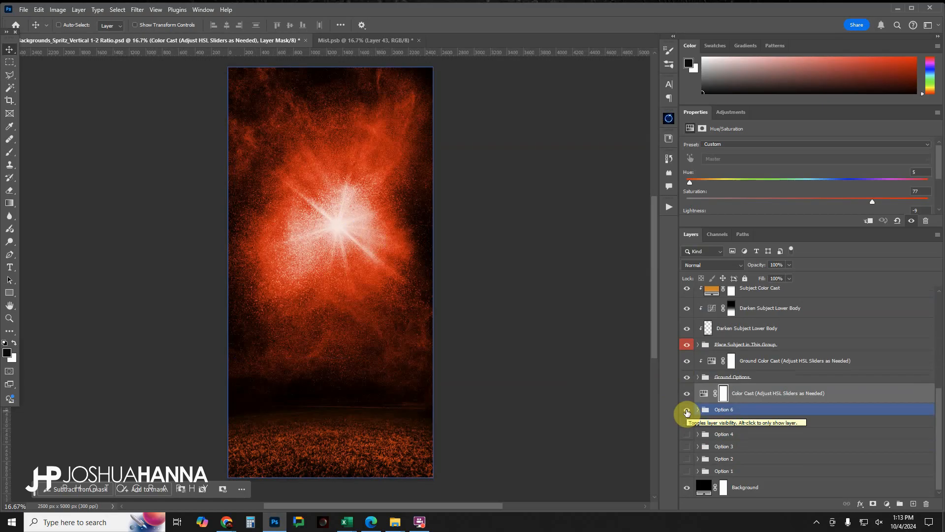
- Swap the Option 6 background for Option 1, show its Option 1 Flares layer, and collapse the visible Foreground Flares group
{"action": "left_click", "coordinate": [687, 412]}
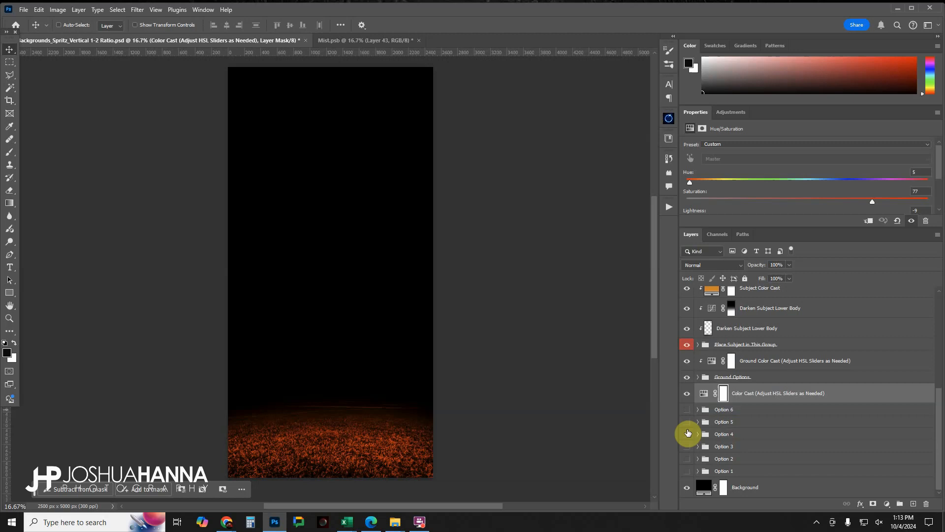
{"action": "left_click", "coordinate": [687, 470]}
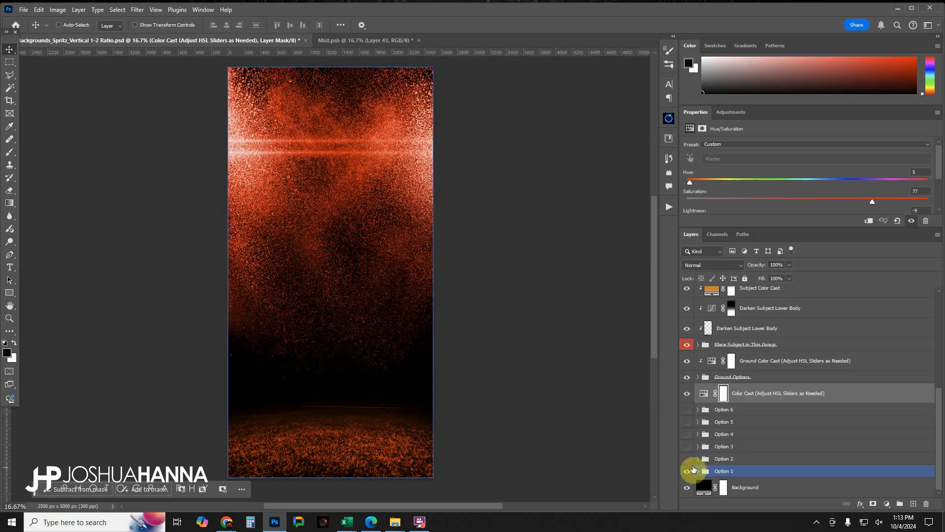
{"action": "scroll", "coordinate": [718, 451], "scroll_direction": "up", "scroll_amount": 1}
{"action": "scroll", "coordinate": [719, 454], "scroll_direction": "up", "scroll_amount": 5}
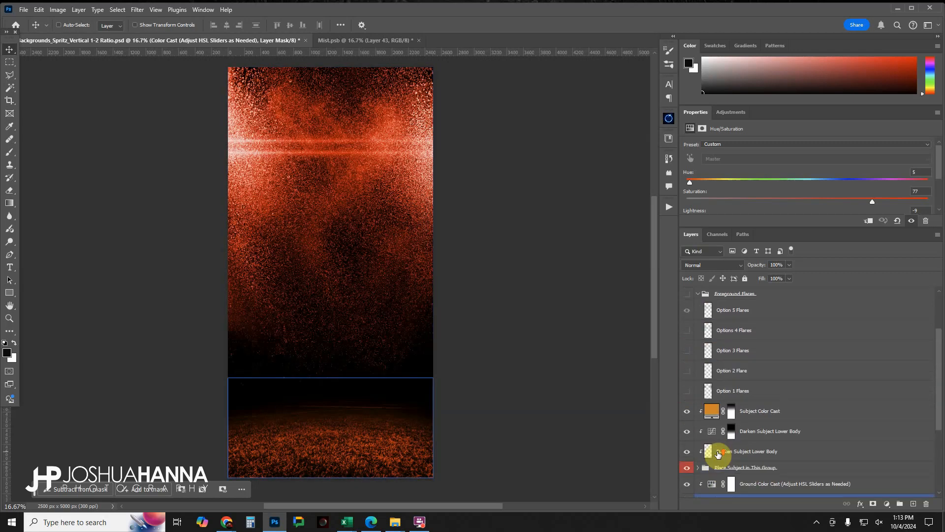
{"action": "left_click", "coordinate": [686, 428]}
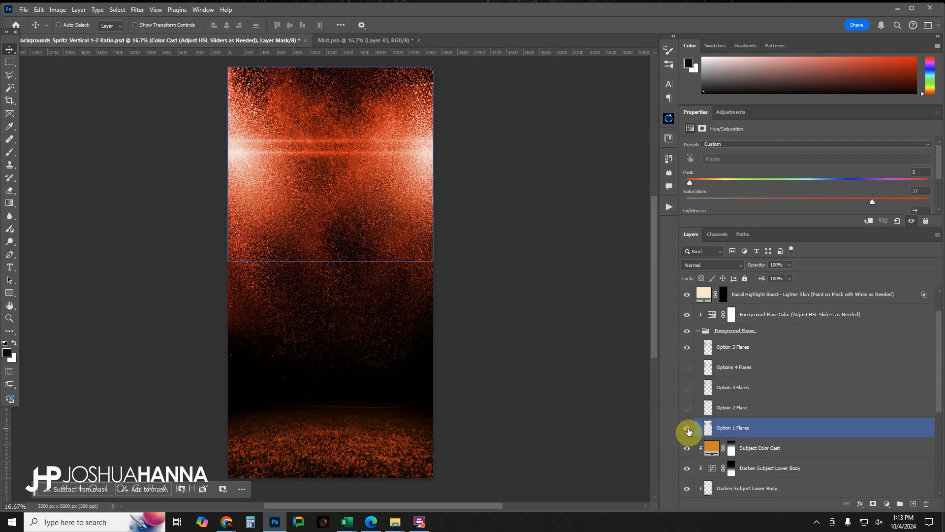
{"action": "left_click", "coordinate": [688, 331]}
{"action": "left_click", "coordinate": [698, 331]}
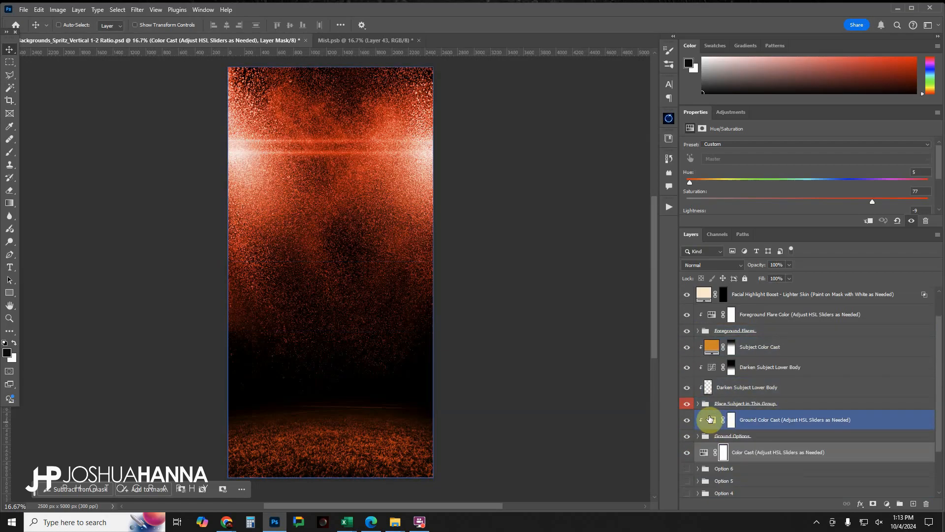
- Expand the Place Subject in This Group folder and show the football player on Layer 1
{"action": "left_click", "coordinate": [697, 404]}
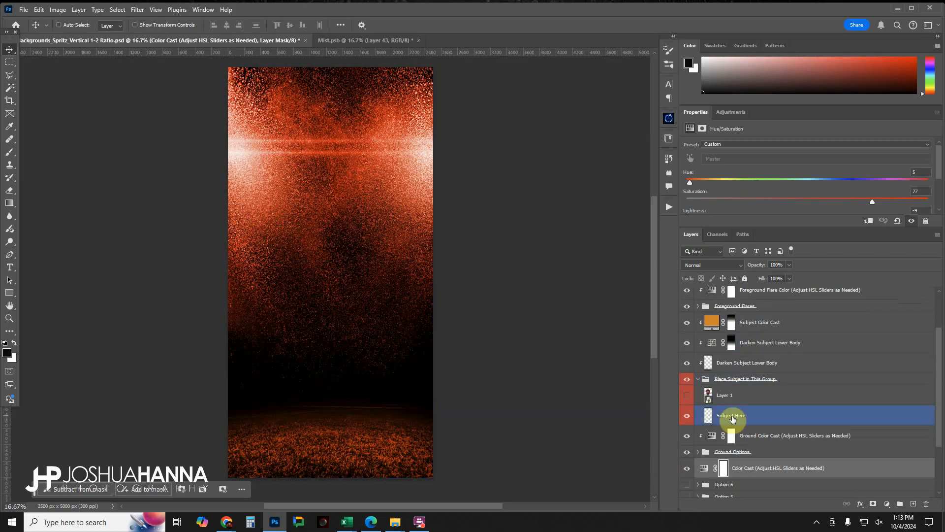
{"action": "left_click", "coordinate": [723, 398]}
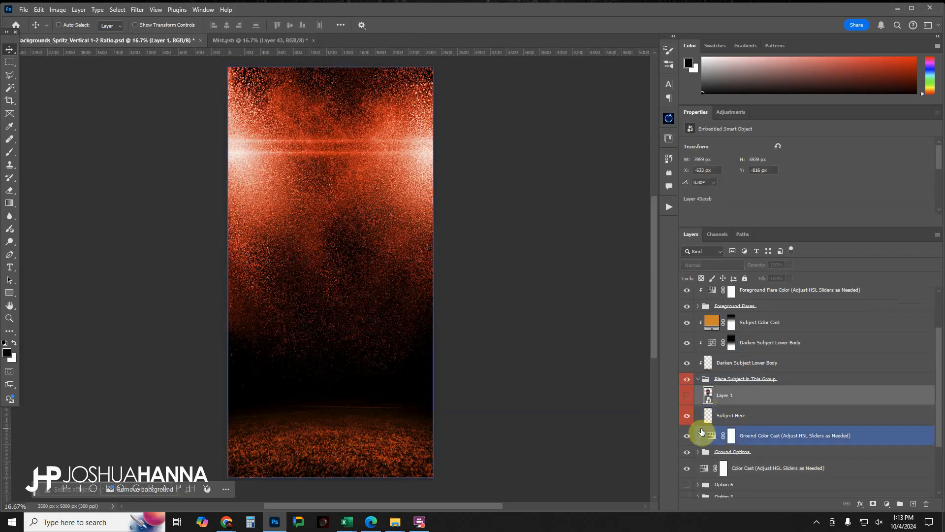
{"action": "left_click", "coordinate": [688, 398]}
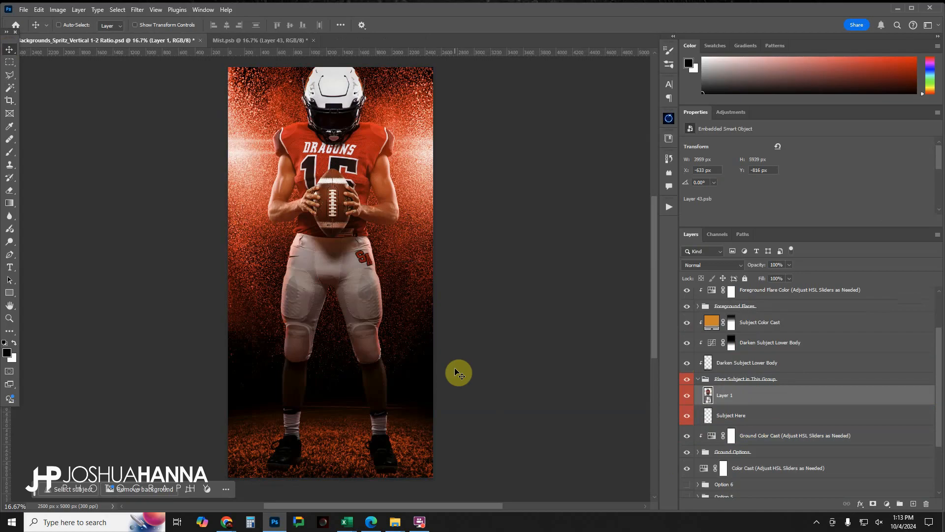
- Move the football player down so the whole helmet is in frame, and scale the layer to 107.20%
{"action": "left_click", "coordinate": [342, 250], "text": "ctrl"}
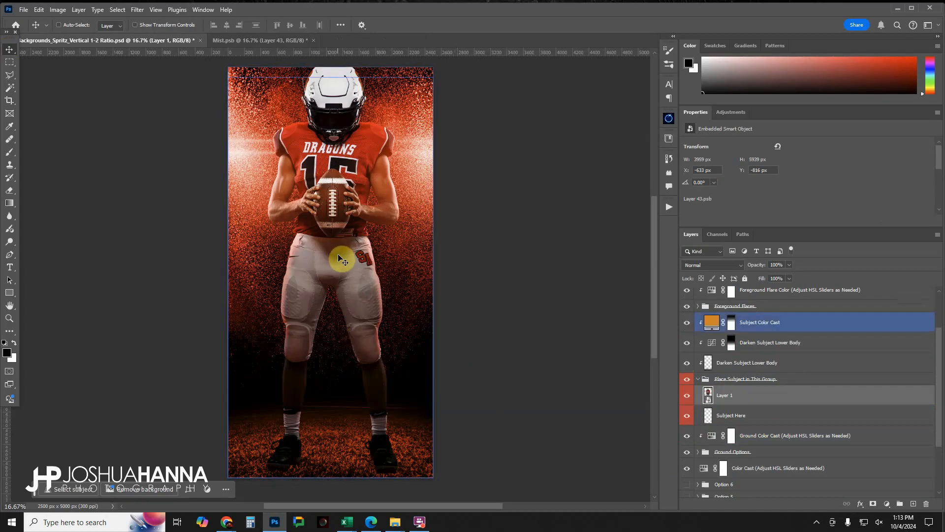
{"action": "left_click_drag", "start_coordinate": [342, 207], "coordinate": [344, 263]}
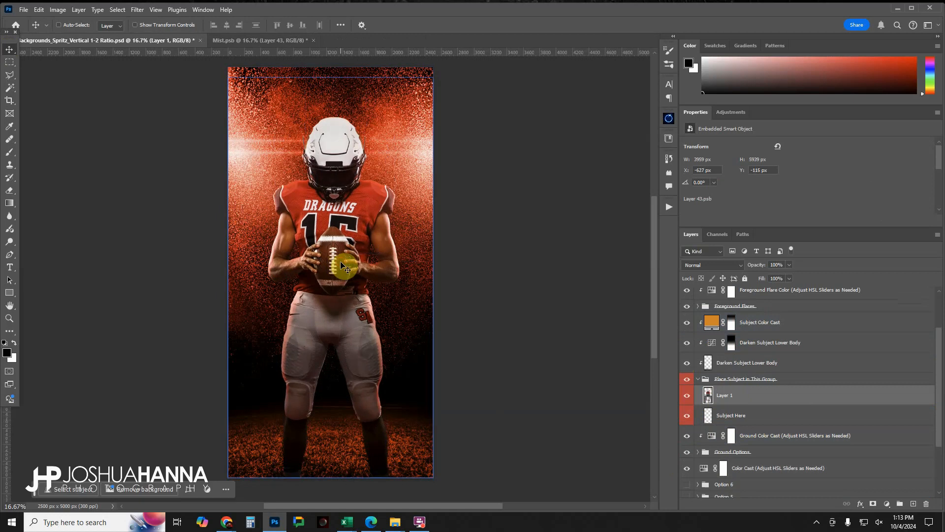
{"action": "key", "text": "ctrl+t"}
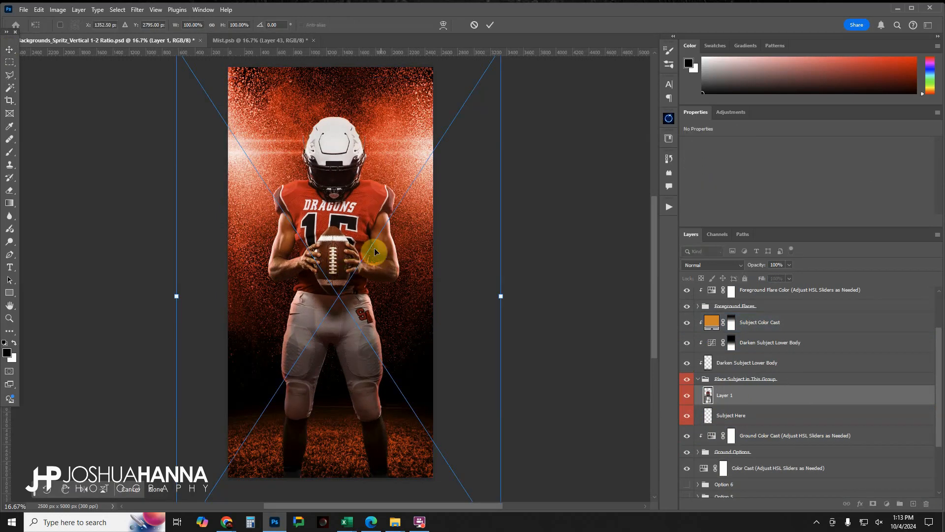
{"action": "left_click_drag", "start_coordinate": [372, 198], "coordinate": [372, 249]}
{"action": "left_click_drag", "start_coordinate": [501, 98], "coordinate": [528, 91]}
{"action": "left_click_drag", "start_coordinate": [343, 314], "coordinate": [342, 273]}
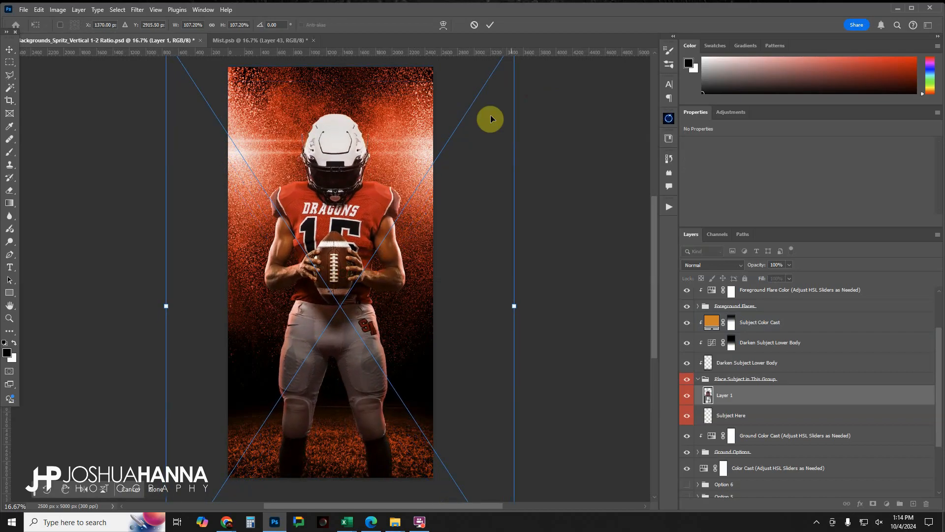
{"action": "left_click", "coordinate": [490, 25]}
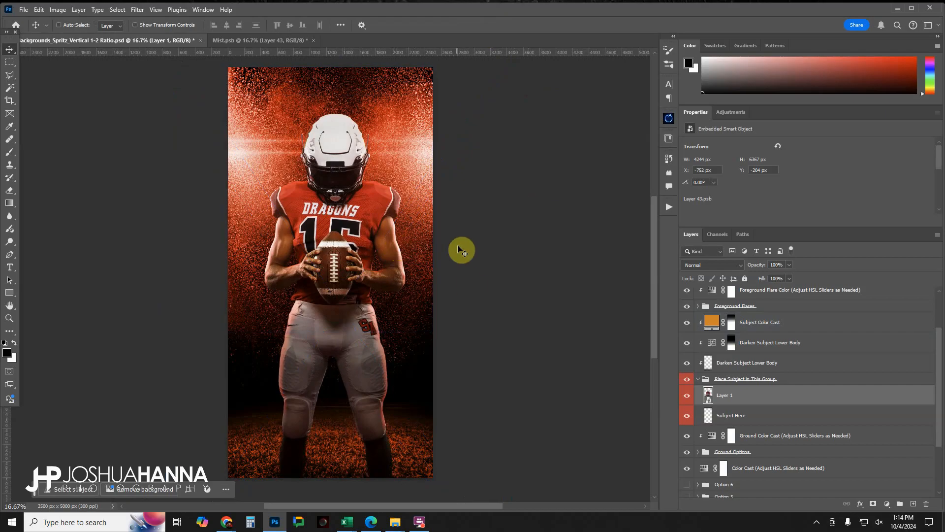
- Add a cyan guide layout with 2 columns and 2 rows to mark the canvas center
{"action": "left_click", "coordinate": [156, 9]}
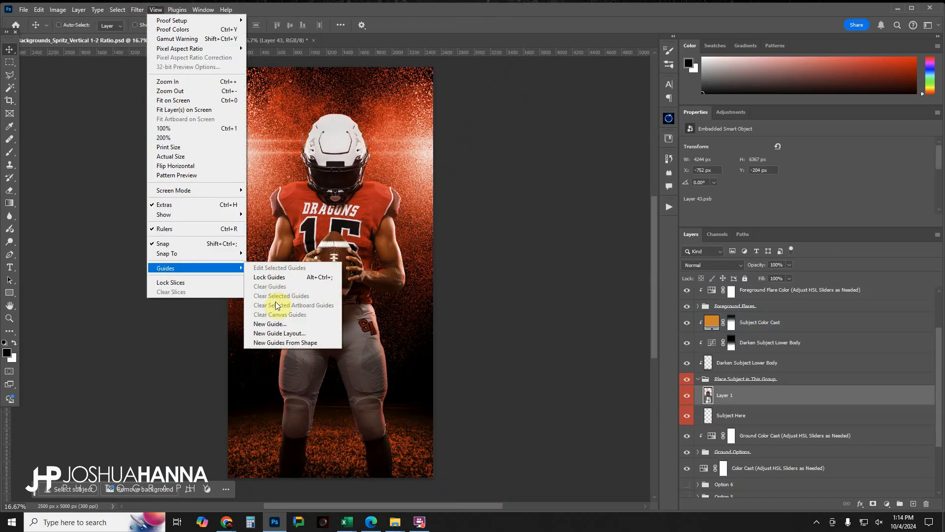
{"action": "left_click", "coordinate": [282, 333]}
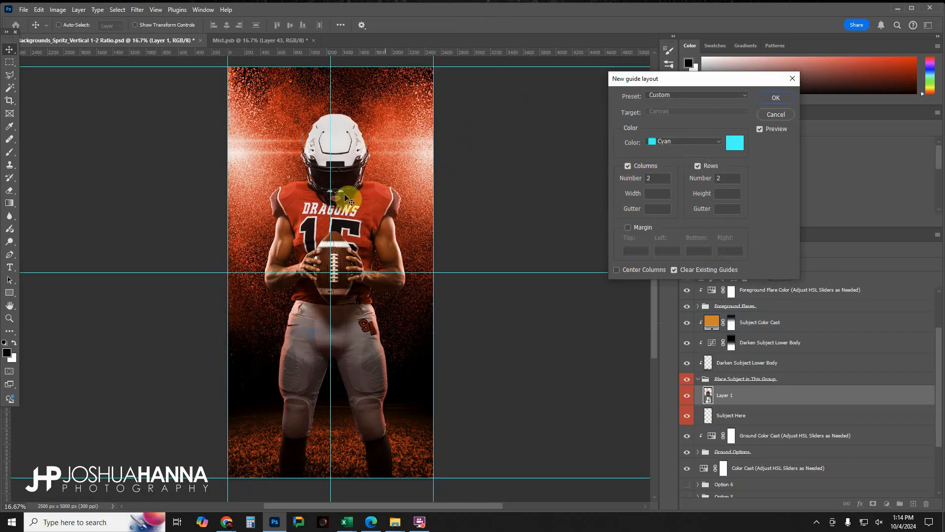
{"action": "left_click", "coordinate": [775, 97]}
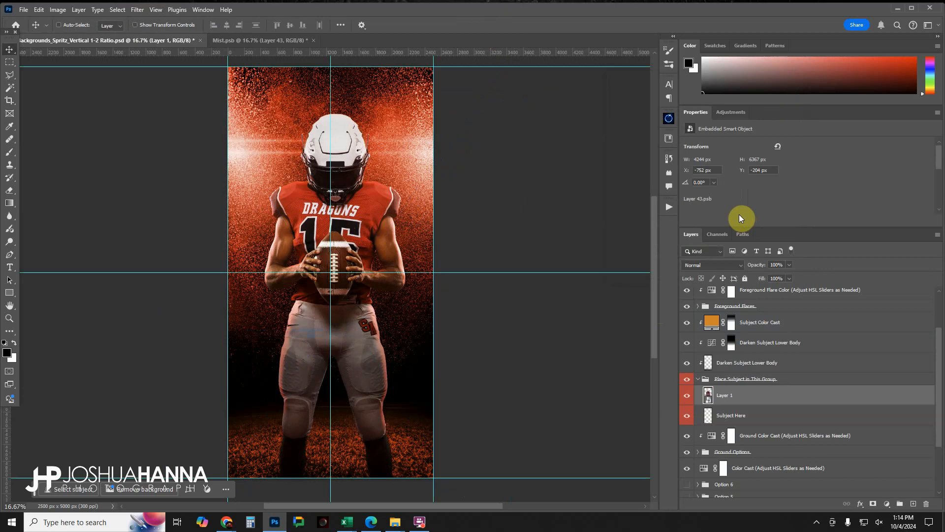
- Nudge the football player left to X -794 px, centering the subject on the vertical middle guide
{"action": "key", "text": "Left"}
{"action": "key", "text": "Left"}
{"action": "key", "text": "Left"}
{"action": "key", "text": "Left"}
{"action": "key", "text": "Left"}
{"action": "key", "text": "Left"}
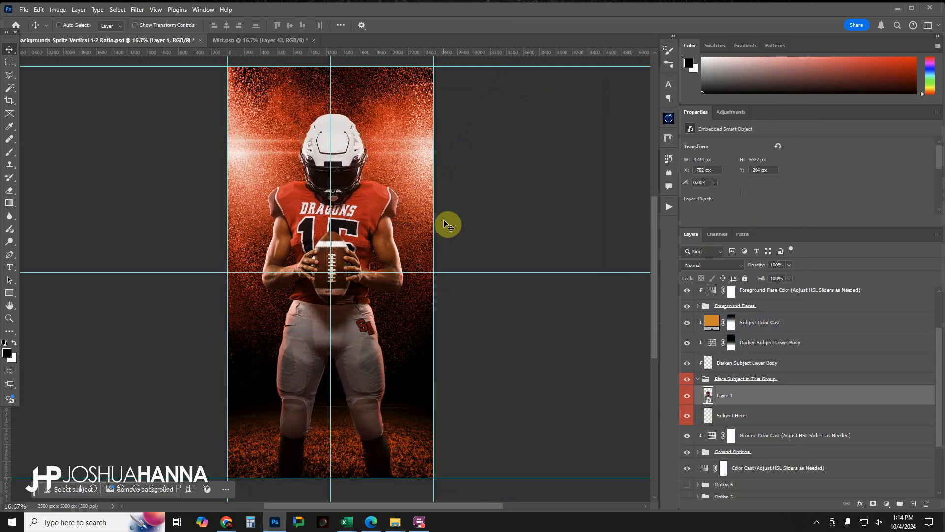
{"action": "key", "text": "Left"}
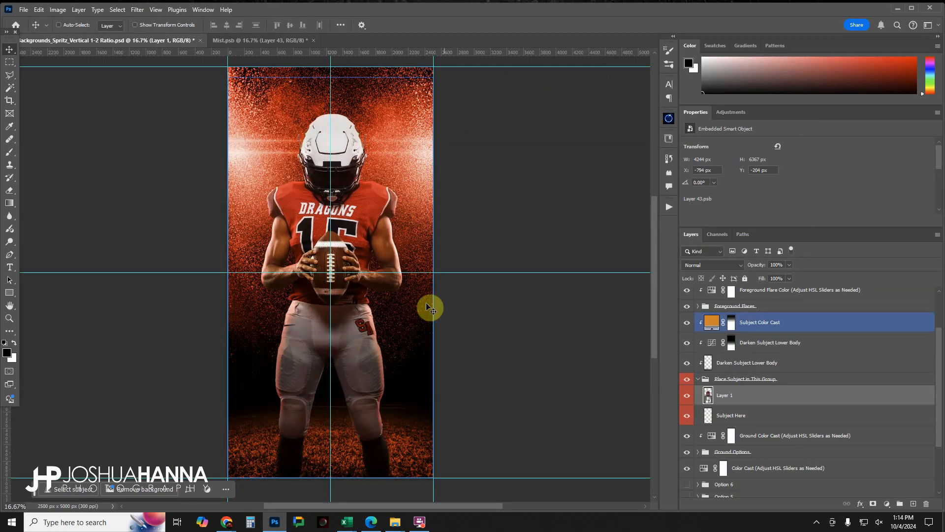
- Clear all the canvas guides
{"action": "left_click", "coordinate": [157, 11]}
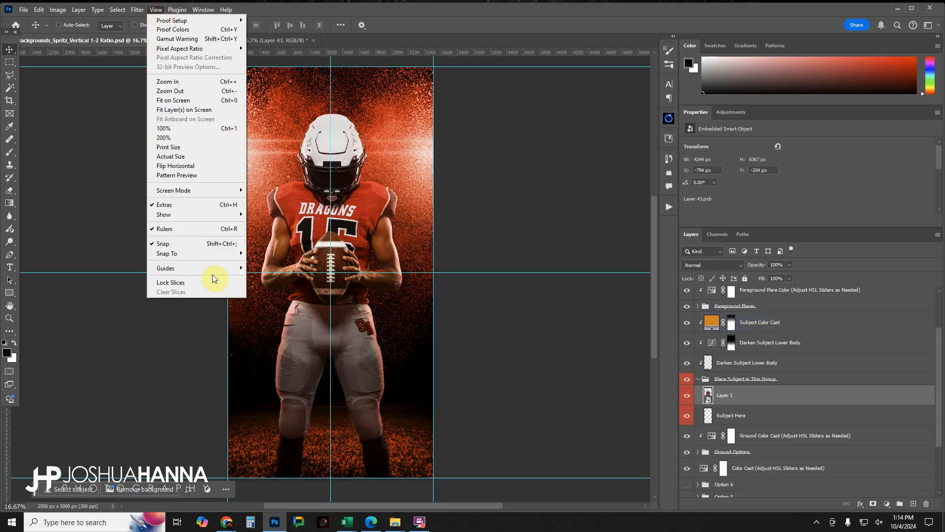
{"action": "mouse_move", "coordinate": [217, 269]}
{"action": "left_click", "coordinate": [295, 314]}
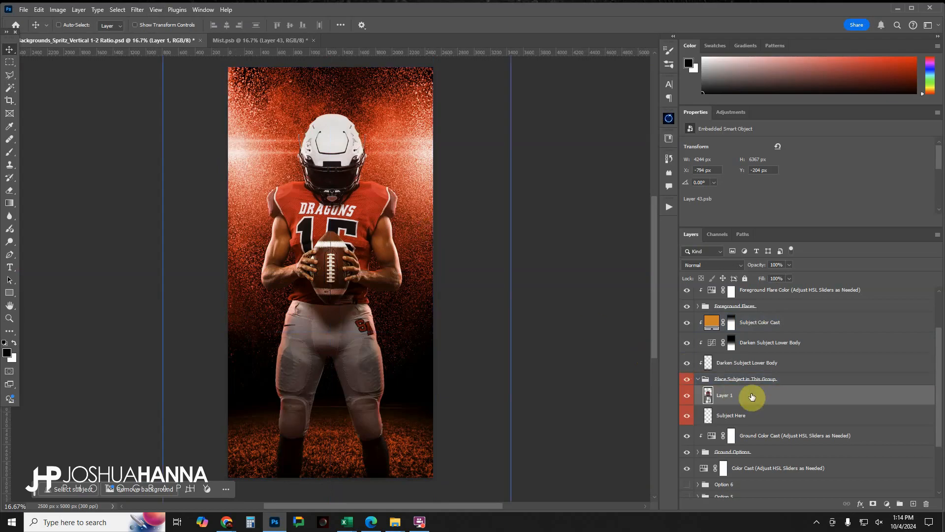
- Select the Darken Subject Lower Body pixel layer, and hide it together with Subject Color Cast and the Darken Subject Lower Body curves layer
{"action": "scroll", "coordinate": [739, 379], "scroll_direction": "up", "scroll_amount": 2}
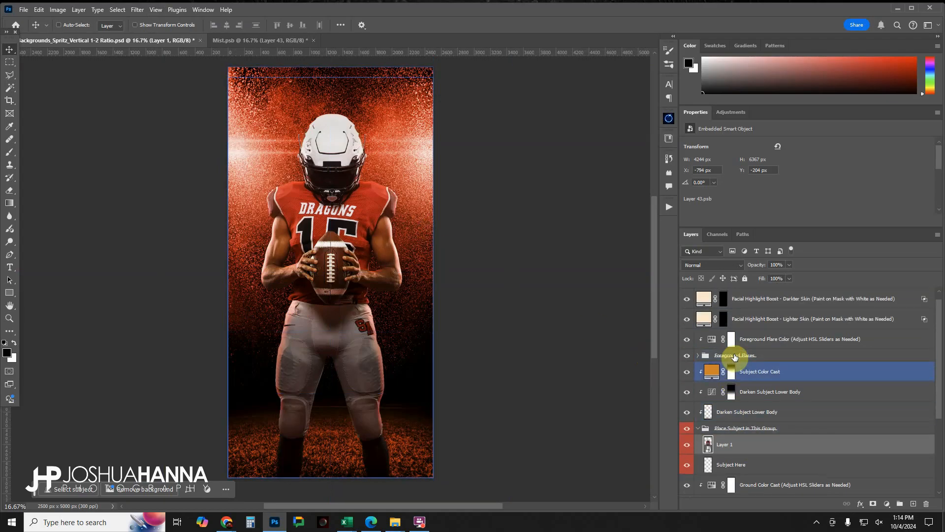
{"action": "left_click", "coordinate": [733, 418]}
{"action": "left_click", "coordinate": [694, 380]}
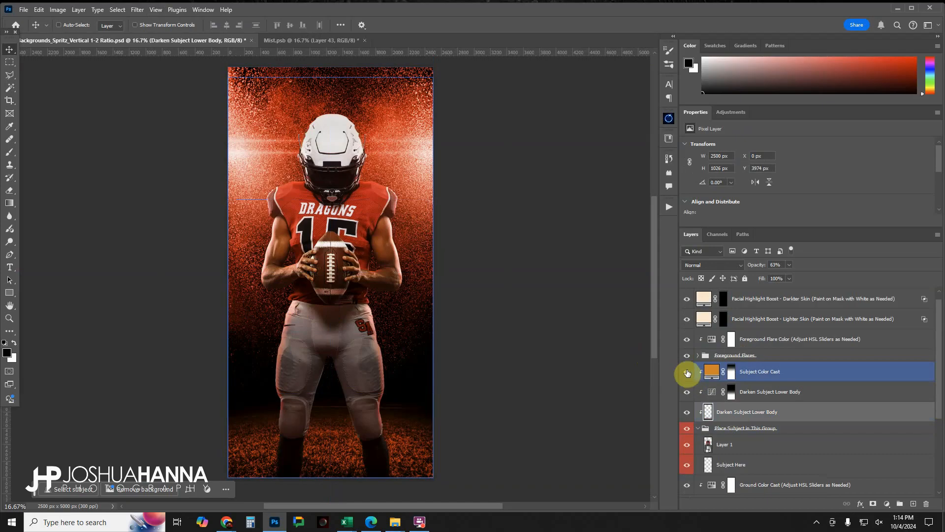
{"action": "left_click_drag", "start_coordinate": [688, 372], "coordinate": [687, 412]}
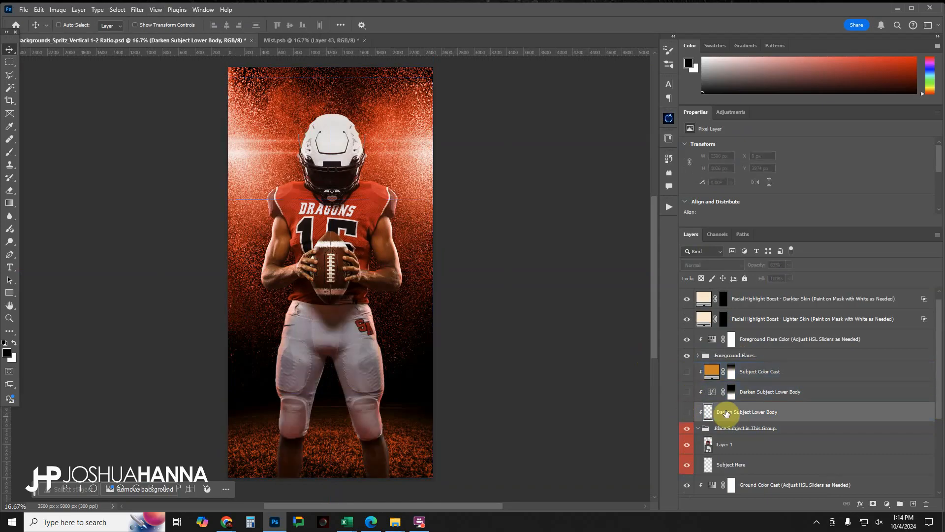
- Toggle the Darken Subject Lower Body pixel layer to compare its effect on the player's legs, leaving it on
{"action": "left_click", "coordinate": [687, 414]}
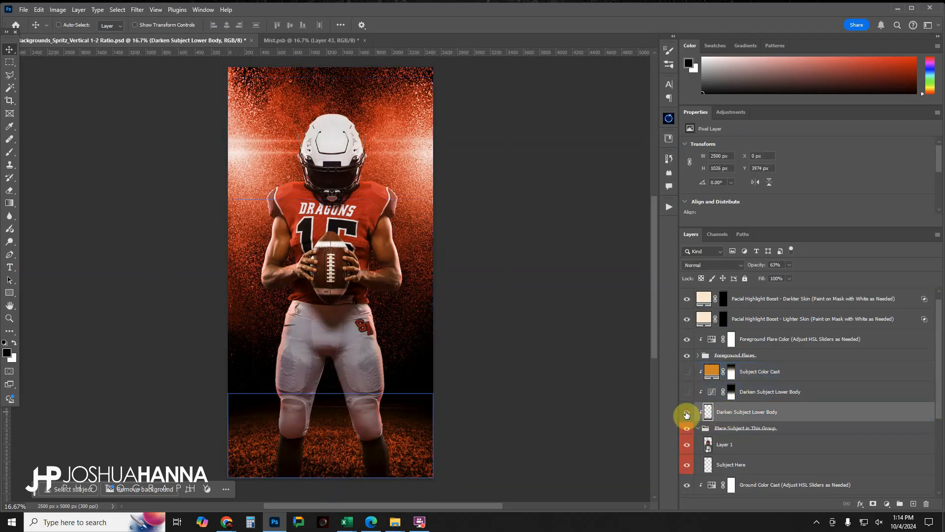
{"action": "left_click", "coordinate": [686, 414]}
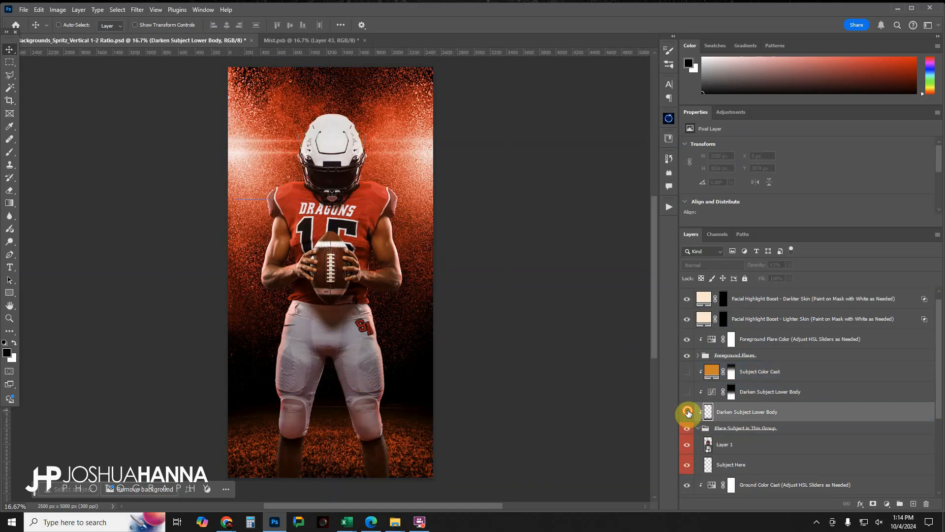
{"action": "left_click", "coordinate": [688, 413]}
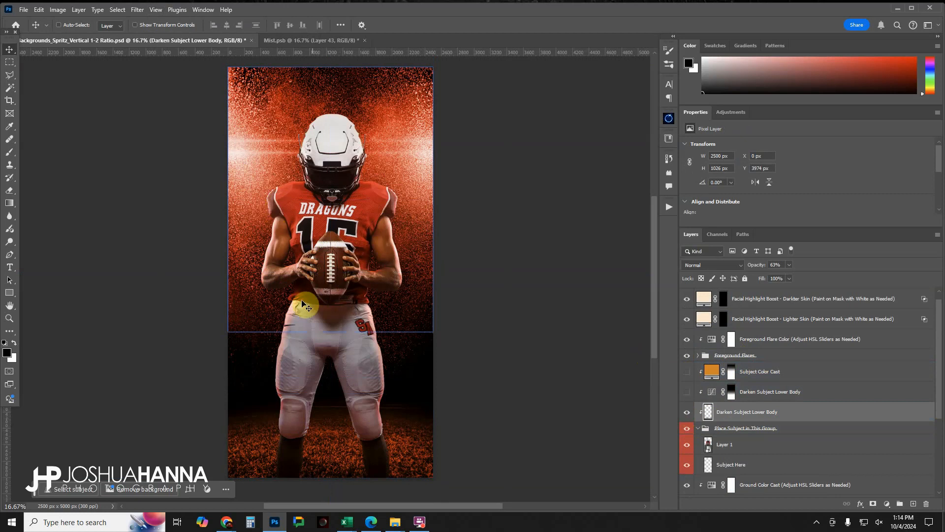
{"action": "left_click", "coordinate": [333, 261], "text": "ctrl"}
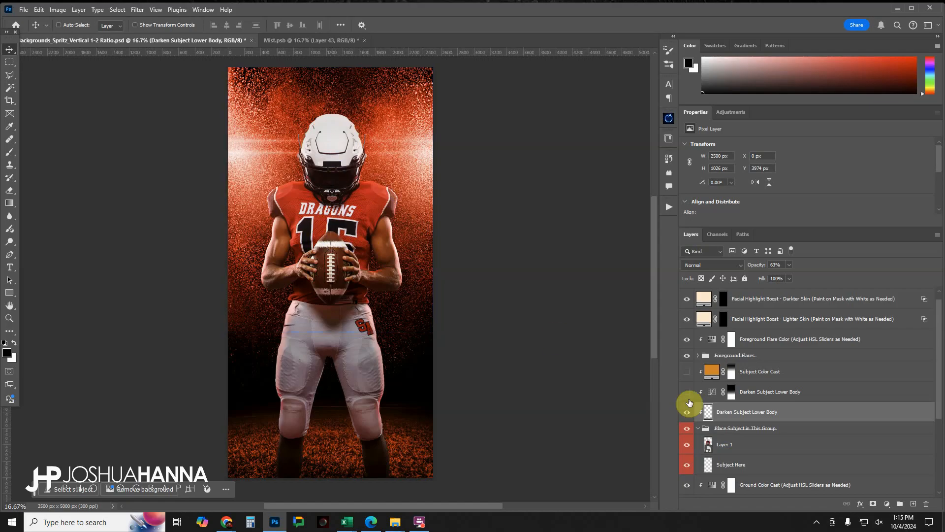
- Compare the player with and without the Darken Subject Lower Body pixel layer, and hide the Ground Options group
{"action": "left_click", "coordinate": [687, 411]}
{"action": "left_click", "coordinate": [687, 411]}
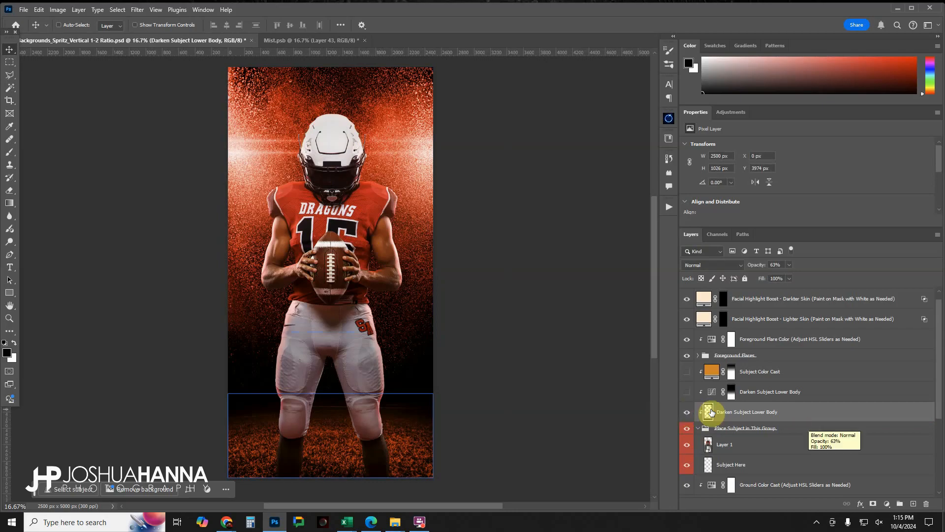
{"action": "scroll", "coordinate": [724, 418], "scroll_direction": "down", "scroll_amount": 3}
{"action": "left_click", "coordinate": [726, 421]}
{"action": "scroll", "coordinate": [726, 420], "scroll_direction": "down", "scroll_amount": 1}
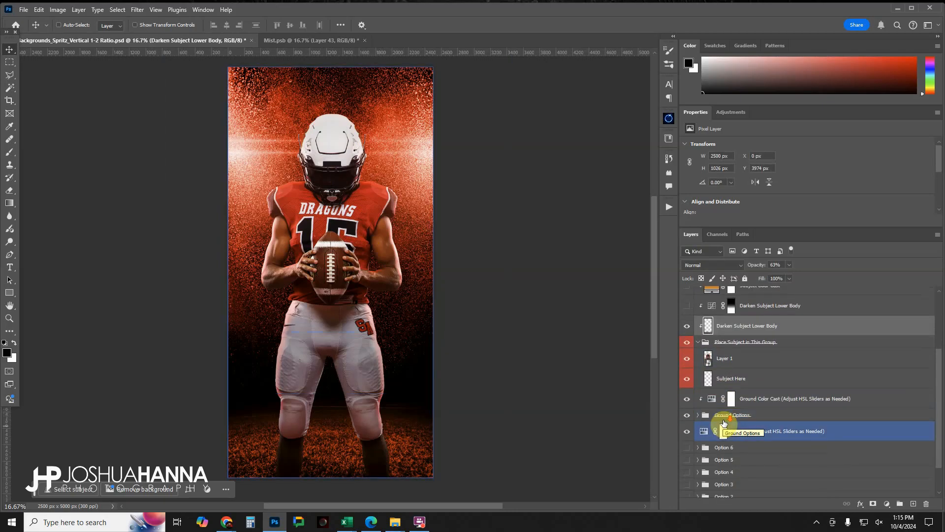
{"action": "left_click", "coordinate": [688, 416]}
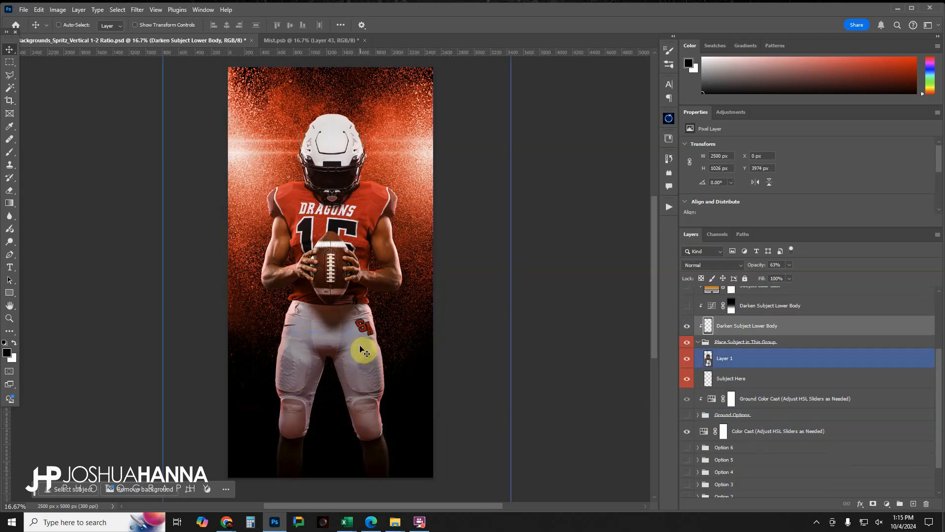
- Turn on the Darken Subject Lower Body curves layer and toggle it to compare its effect, leaving it visible
{"action": "scroll", "coordinate": [724, 386], "scroll_direction": "up", "scroll_amount": 3}
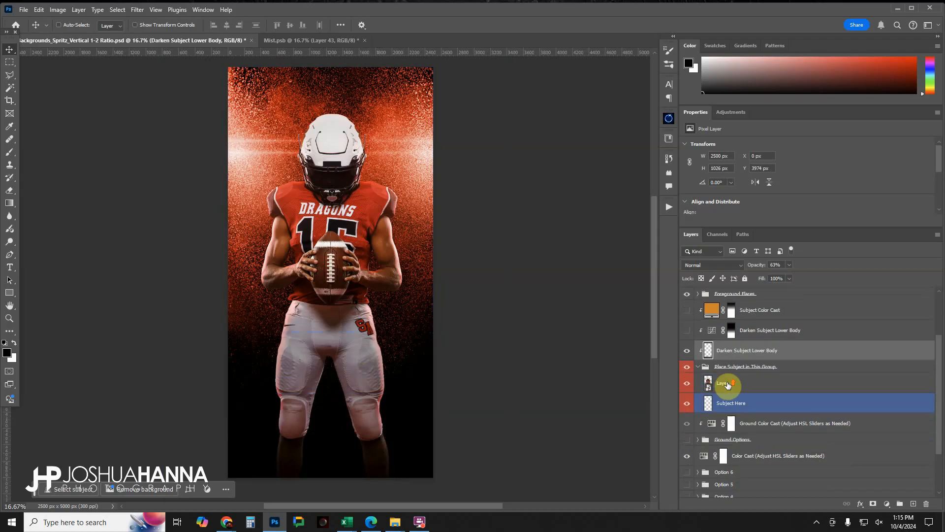
{"action": "left_click", "coordinate": [764, 368]}
{"action": "left_click", "coordinate": [687, 367]}
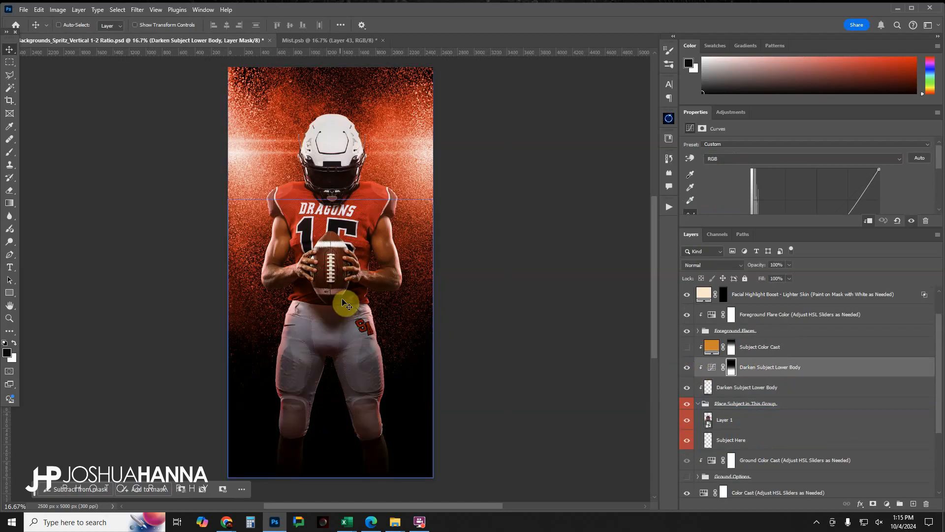
{"action": "left_click", "coordinate": [690, 367]}
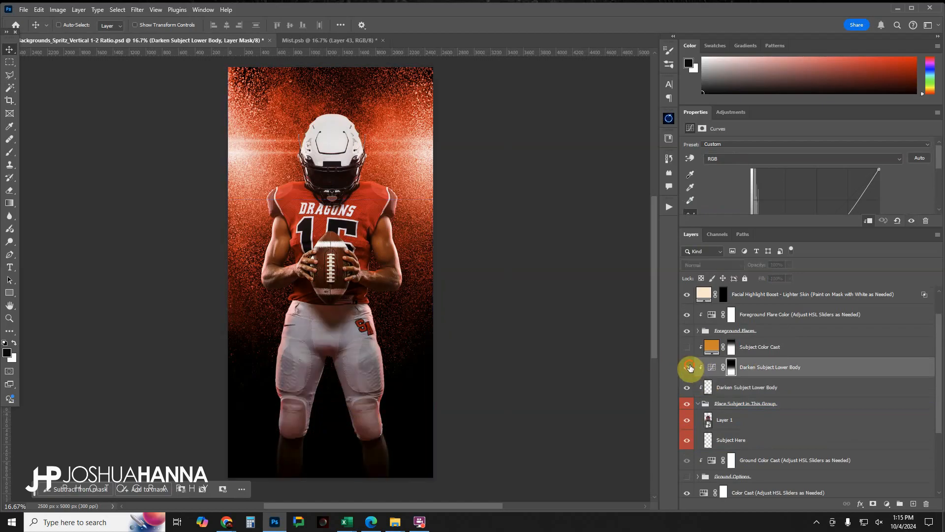
{"action": "left_click", "coordinate": [690, 367]}
{"action": "left_click", "coordinate": [690, 367]}
{"action": "left_click", "coordinate": [690, 367]}
{"action": "left_click", "coordinate": [689, 367]}
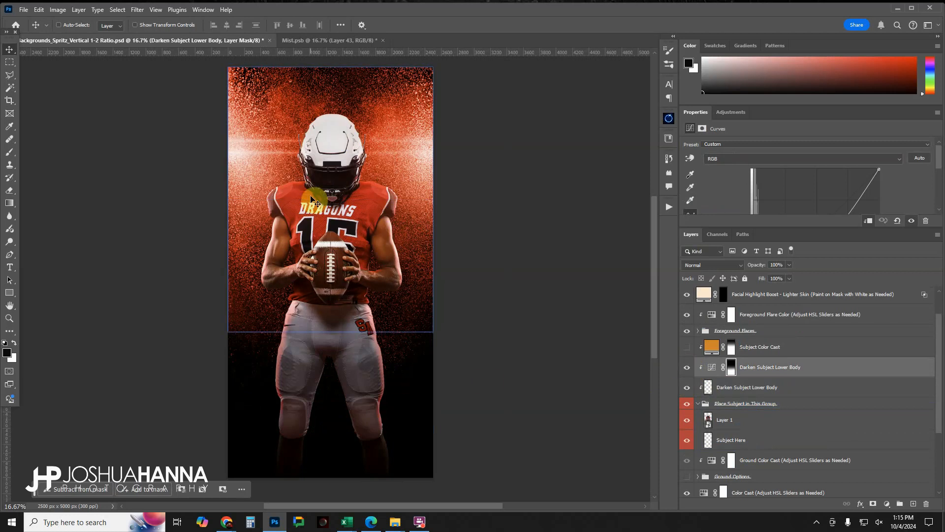
- Show the Subject Color Cast layer and change its fill to the red sampled from the player's jersey shoulder, b72b1c
{"action": "left_click", "coordinate": [763, 348]}
{"action": "left_click", "coordinate": [689, 348]}
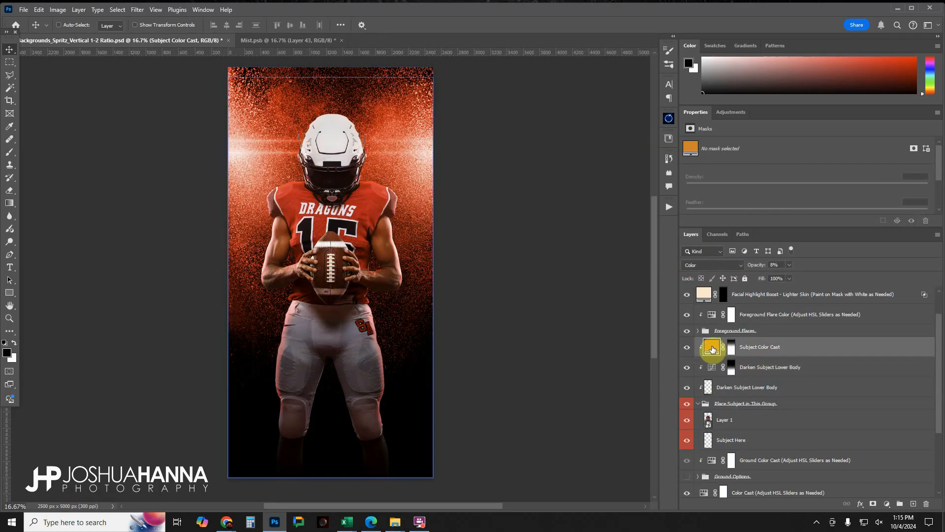
{"action": "double_click", "coordinate": [713, 348]}
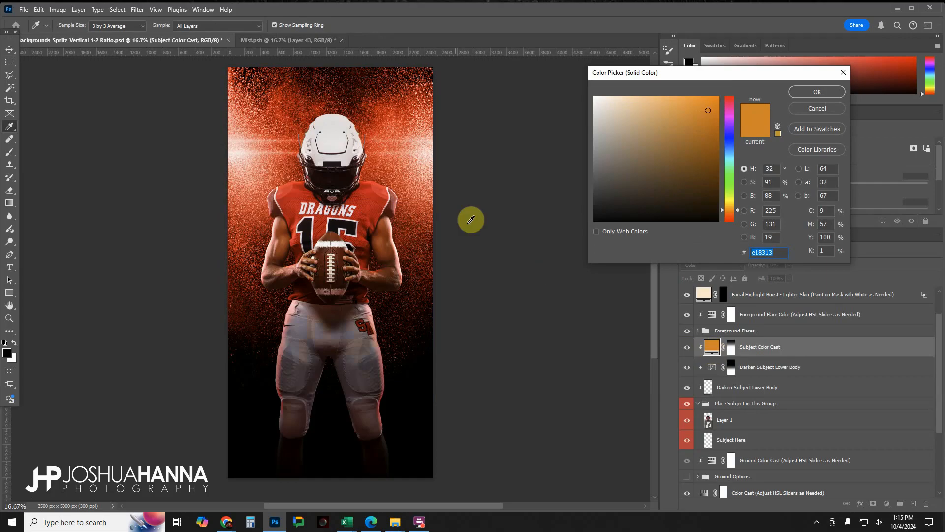
{"action": "left_click", "coordinate": [374, 201]}
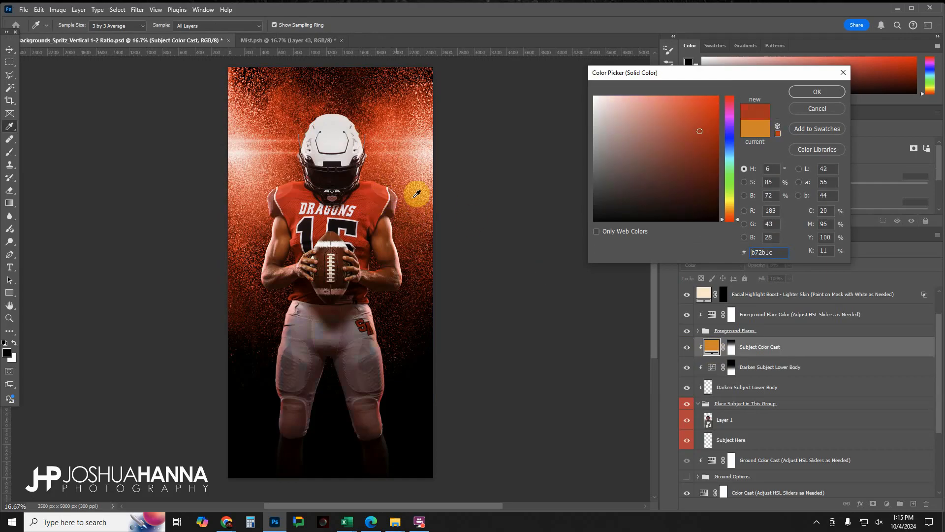
{"action": "left_click", "coordinate": [817, 92]}
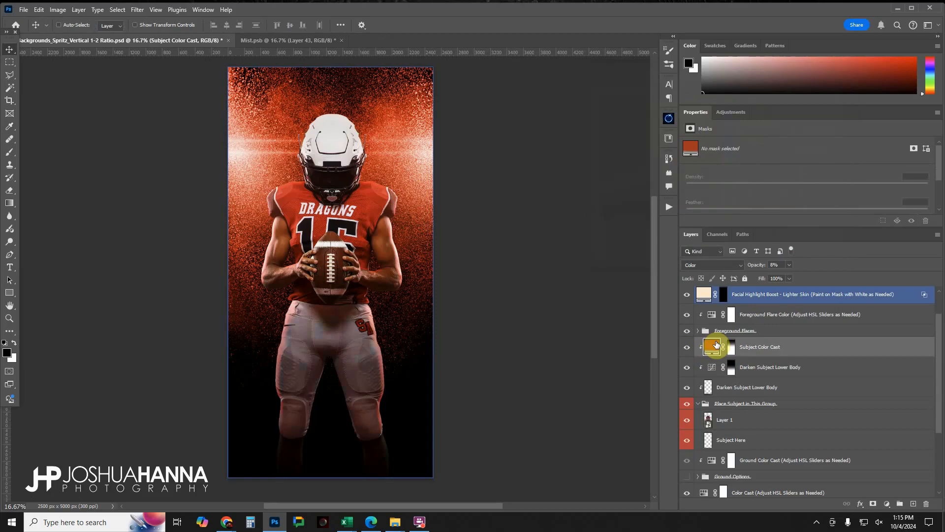
- Compare the player with and without the Subject Color Cast layer, set its opacity to 9%, and leave it visible
{"action": "left_click", "coordinate": [687, 347]}
{"action": "left_click", "coordinate": [688, 347]}
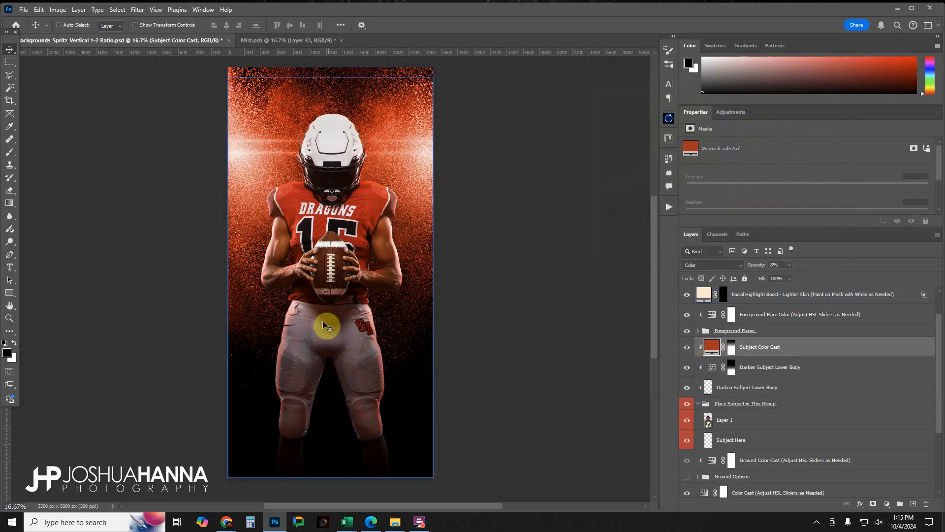
{"action": "double_click", "coordinate": [688, 347]}
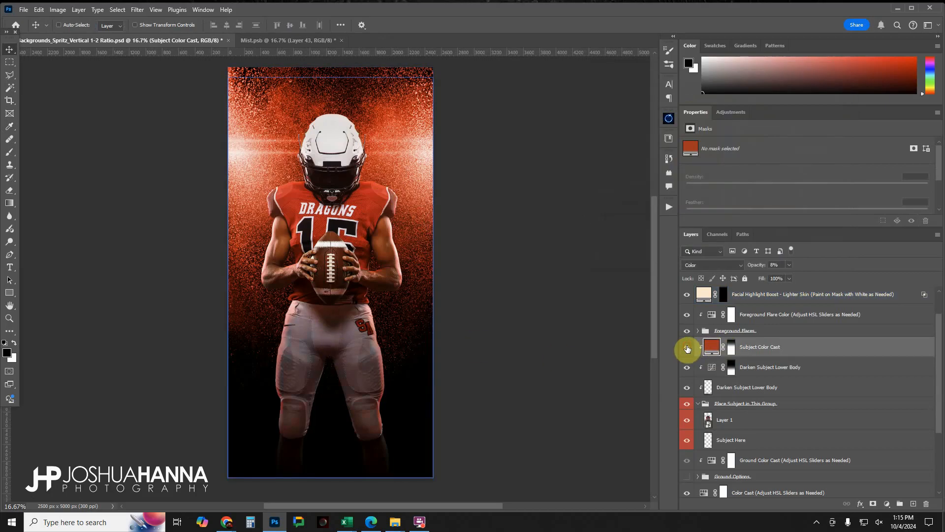
{"action": "left_click", "coordinate": [688, 347]}
{"action": "left_click", "coordinate": [687, 347]}
{"action": "left_click", "coordinate": [687, 347]}
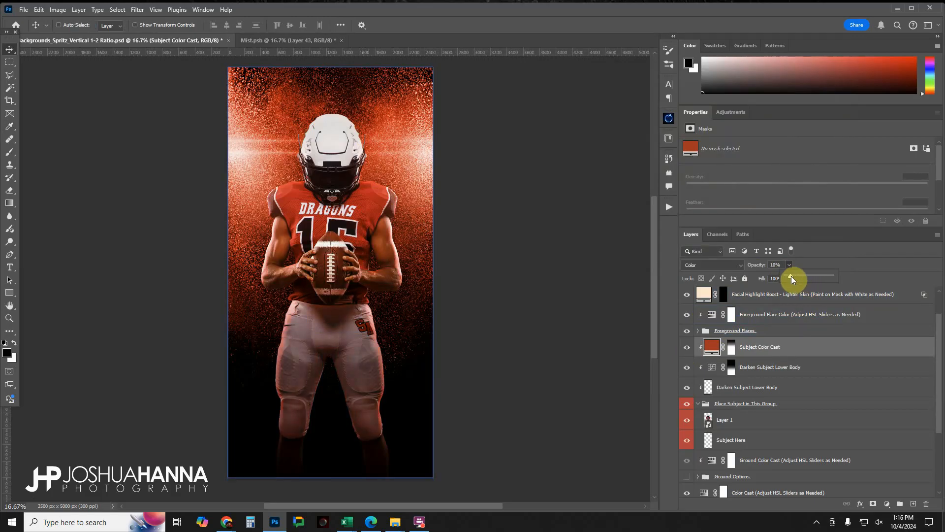
{"action": "left_click", "coordinate": [688, 348]}
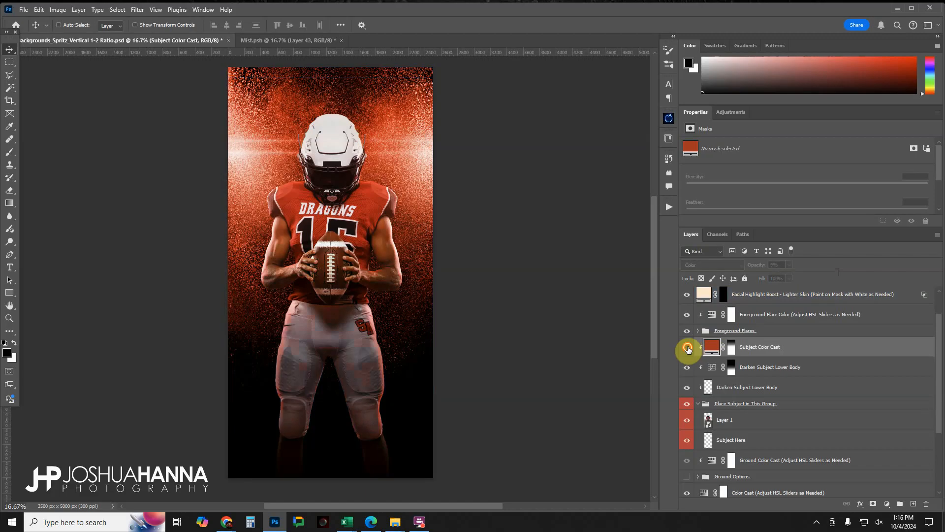
{"action": "left_click", "coordinate": [688, 348]}
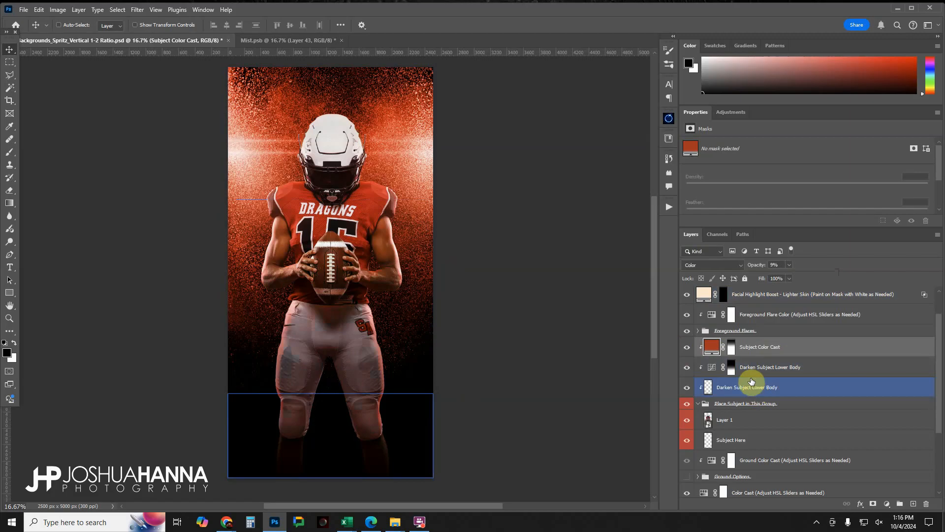
- Expand the Foreground Flares group and toggle Option 1 Flares to examine its glow over the player's shoulders, leaving it on
{"action": "left_click", "coordinate": [698, 330]}
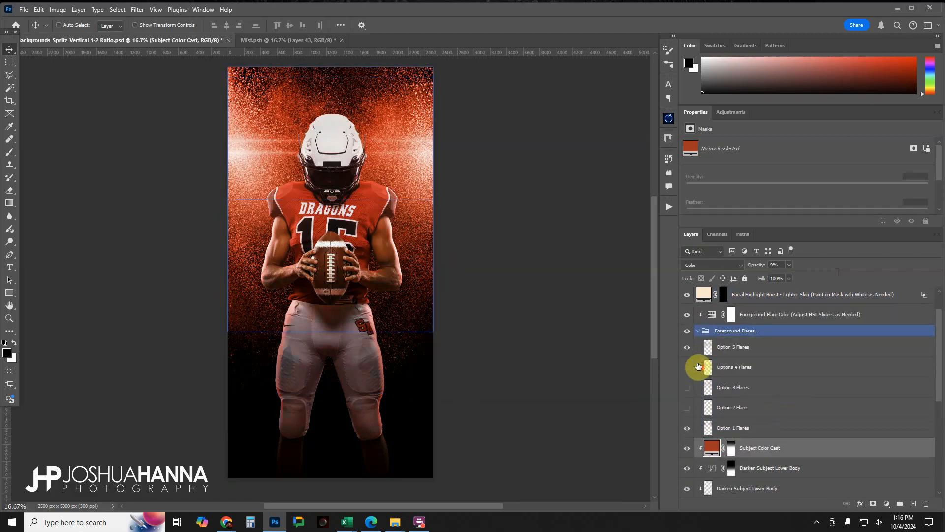
{"action": "left_click", "coordinate": [691, 427]}
{"action": "left_click", "coordinate": [689, 430]}
{"action": "left_click", "coordinate": [689, 430]}
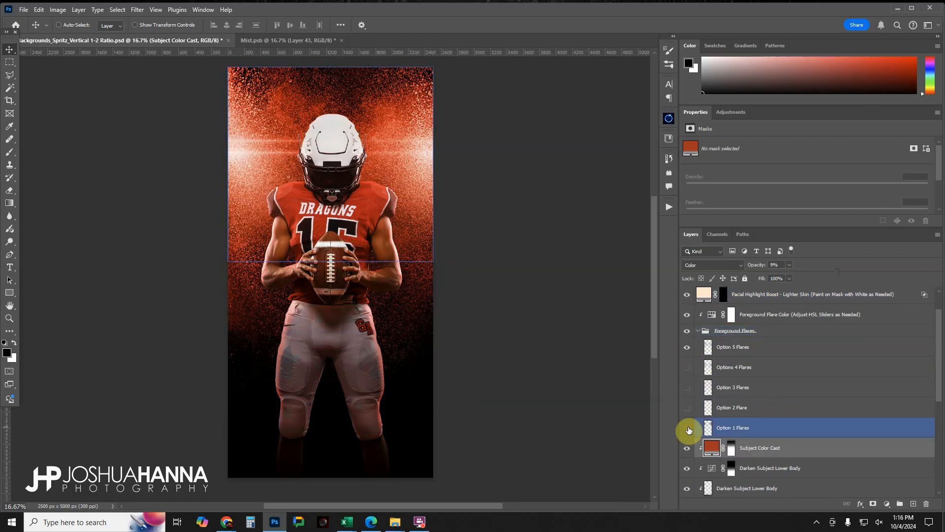
{"action": "left_click", "coordinate": [689, 430]}
{"action": "left_click", "coordinate": [689, 430]}
{"action": "left_click", "coordinate": [374, 180], "text": "ctrl"}
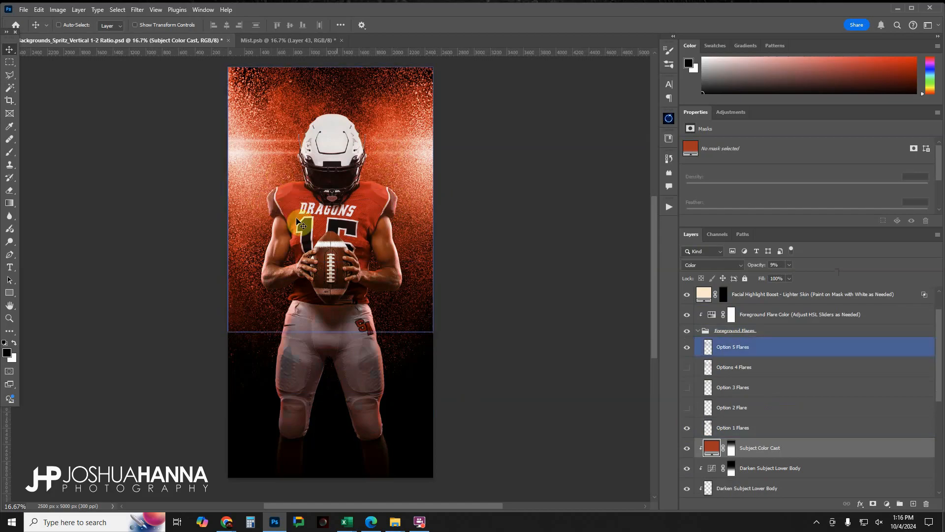
- Compare the image with and without Subject Color Cast and Option 1 Flares, leaving both on, and collapse the Foreground Flares group
{"action": "left_click", "coordinate": [687, 450]}
{"action": "left_click", "coordinate": [689, 451]}
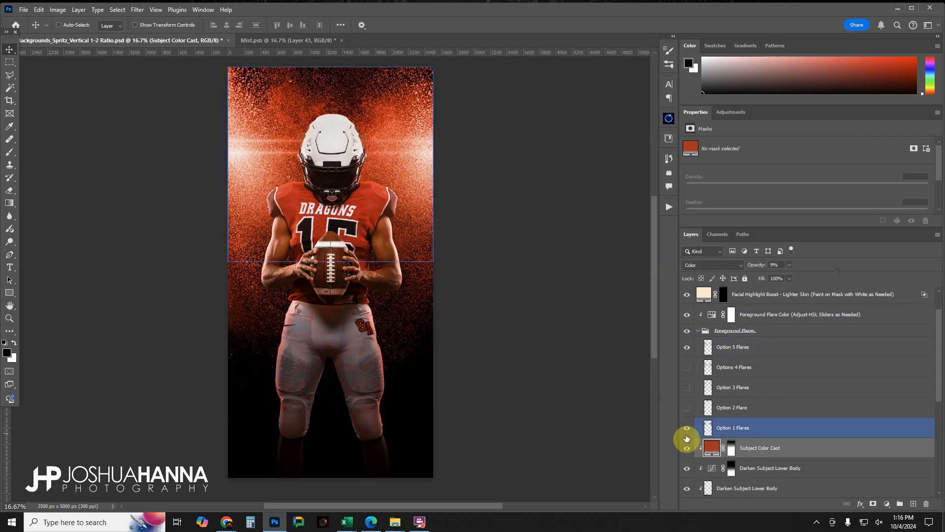
{"action": "left_click", "coordinate": [688, 430]}
{"action": "left_click", "coordinate": [688, 430]}
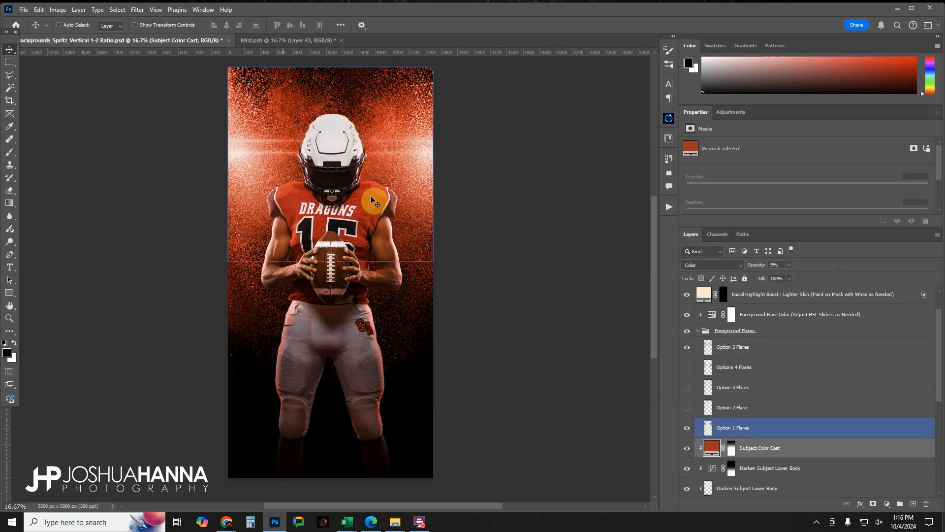
{"action": "left_click", "coordinate": [697, 346]}
{"action": "left_click", "coordinate": [699, 334]}
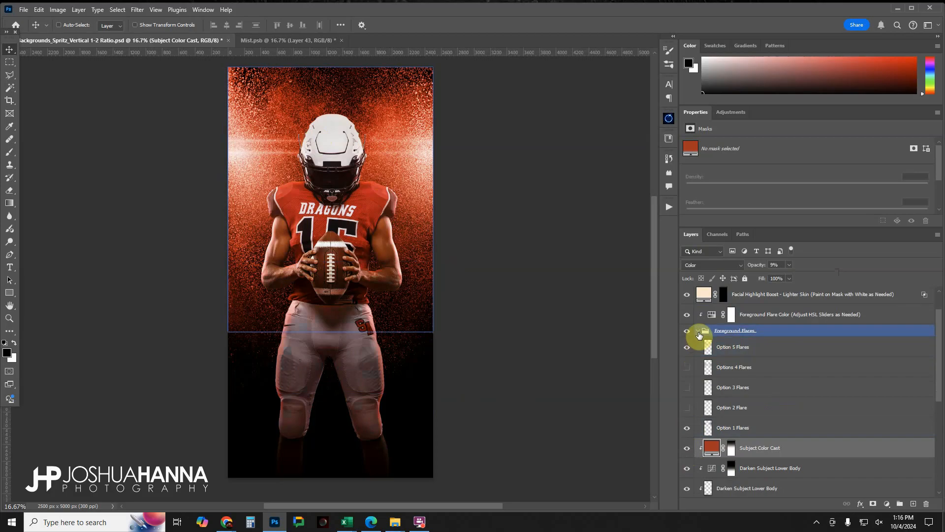
{"action": "left_click", "coordinate": [698, 333]}
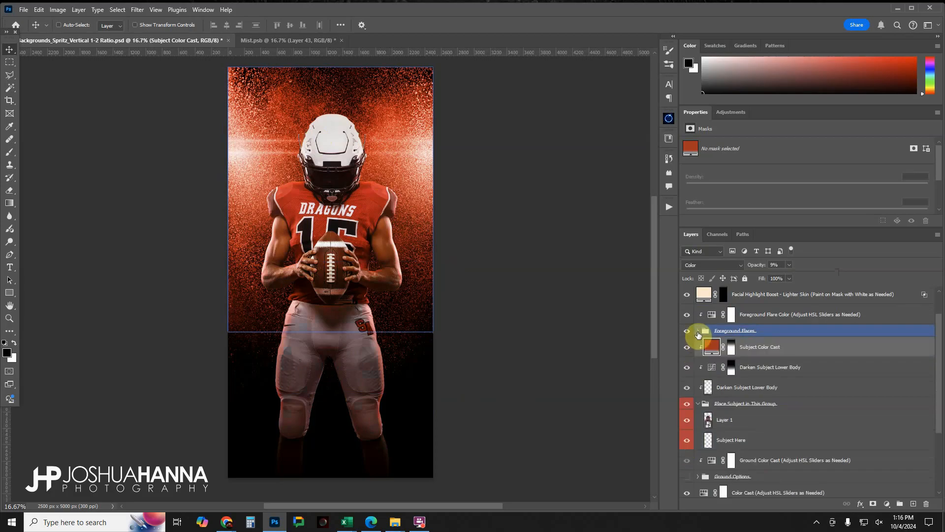
- Select the player's Layer 1 and make the Ground Options group visible again
{"action": "left_click", "coordinate": [724, 422]}
{"action": "left_click", "coordinate": [715, 443]}
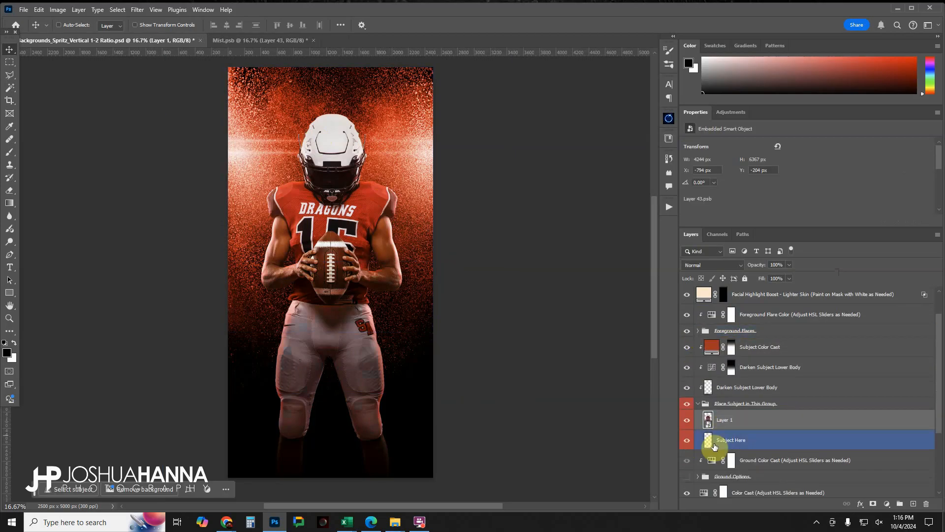
{"action": "left_click", "coordinate": [687, 476]}
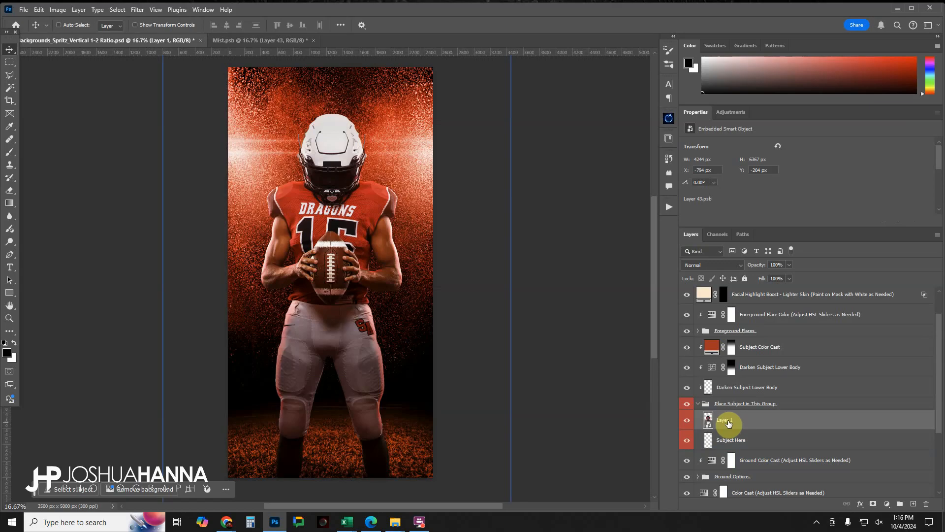
- Free-transform the player to about 85.45% scale and reposition it at X -358 px, Y -76 px, with both feet on the turf
{"action": "key", "text": "ctrl+t"}
{"action": "scroll", "coordinate": [652, 288], "scroll_direction": "down", "scroll_amount": 2}
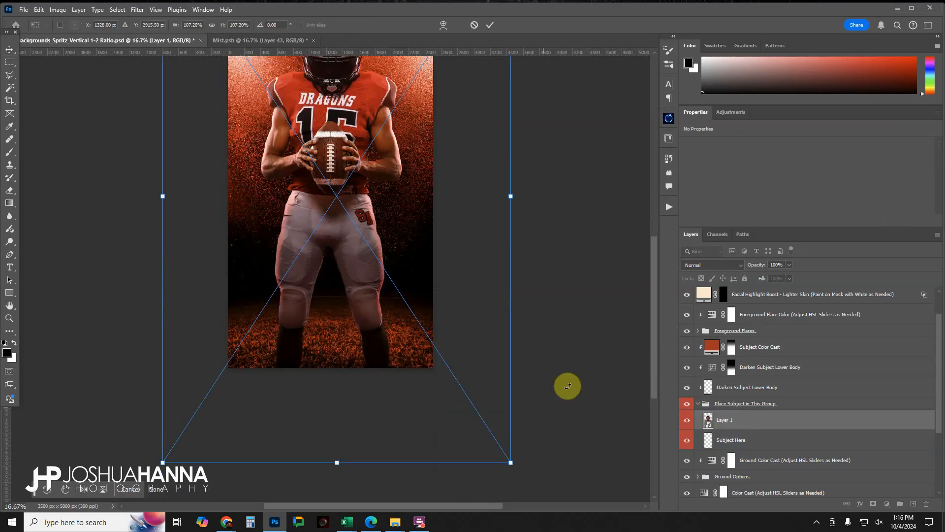
{"action": "left_click_drag", "start_coordinate": [510, 461], "coordinate": [475, 408]}
{"action": "left_click_drag", "start_coordinate": [654, 353], "coordinate": [651, 309]}
{"action": "left_click_drag", "start_coordinate": [330, 257], "coordinate": [329, 209]}
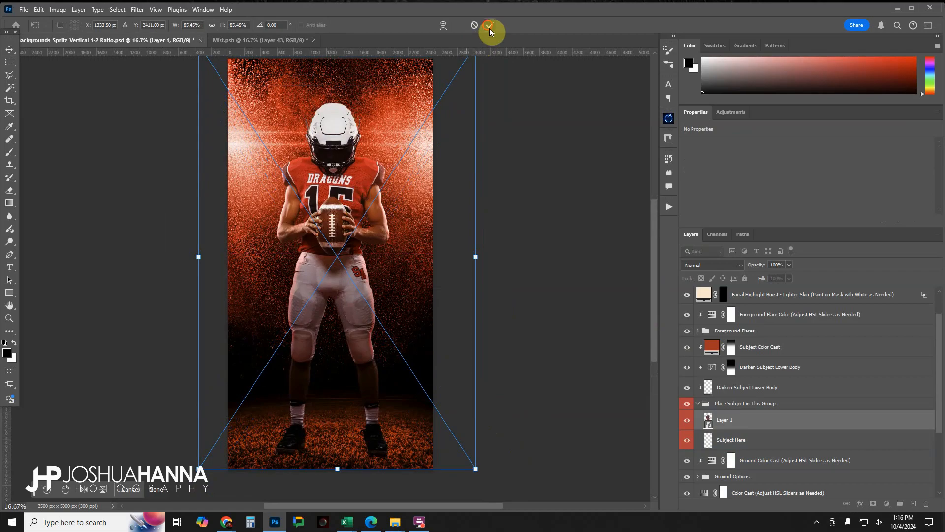
{"action": "left_click", "coordinate": [489, 27]}
{"action": "mouse_move", "coordinate": [654, 306]}
{"action": "left_mouse_down"}
{"action": "mouse_move", "coordinate": [655, 320]}
{"action": "mouse_move", "coordinate": [650, 291]}
{"action": "mouse_move", "coordinate": [655, 309]}
{"action": "left_mouse_up"}
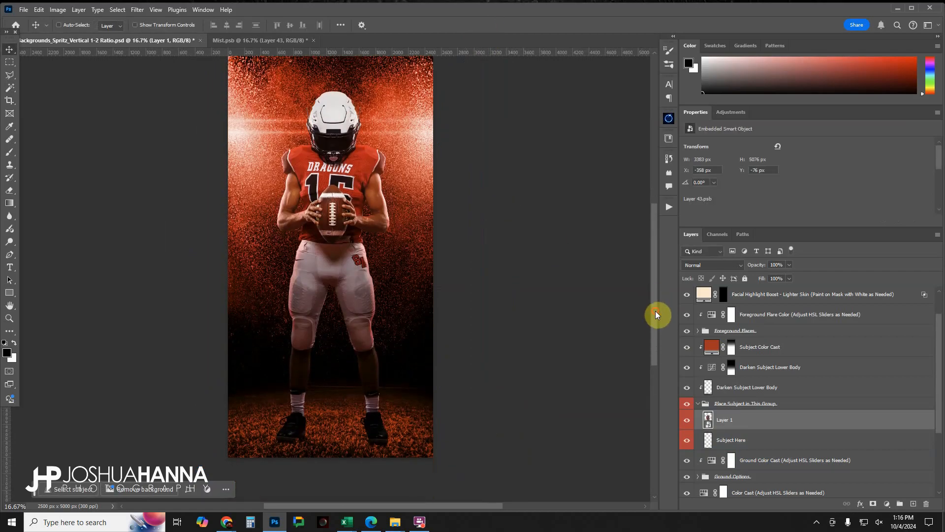
- Add a blank layer between the player's Layer 1 and the Subject Here layer, with the shoes in close view
{"action": "left_click", "coordinate": [9, 318]}
{"action": "left_click", "coordinate": [310, 436]}
{"action": "left_click", "coordinate": [316, 435]}
{"action": "left_click", "coordinate": [316, 434]}
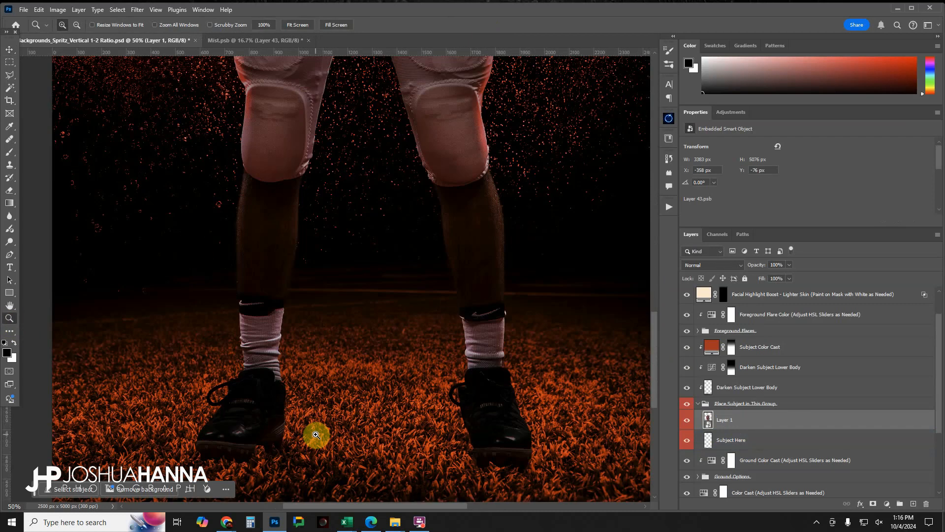
{"action": "left_click_drag", "start_coordinate": [375, 406], "coordinate": [400, 310]}
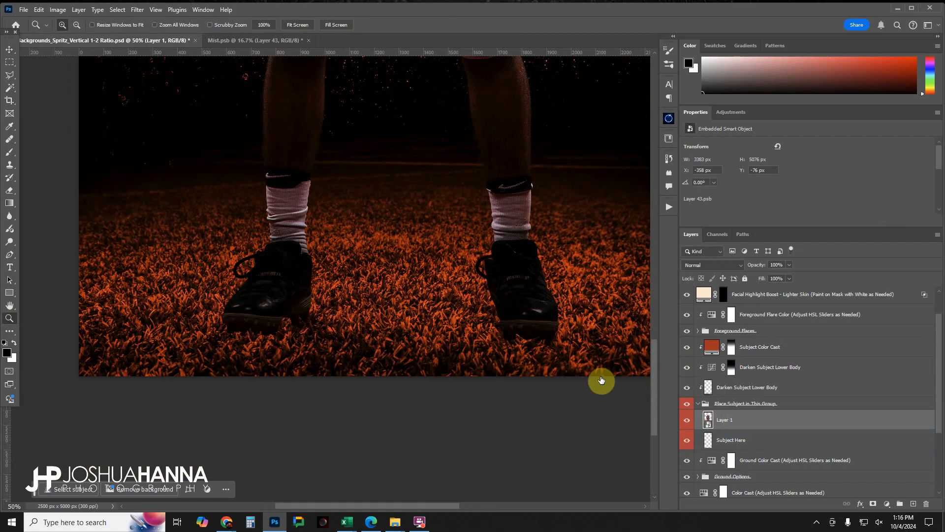
{"action": "left_click", "coordinate": [741, 438]}
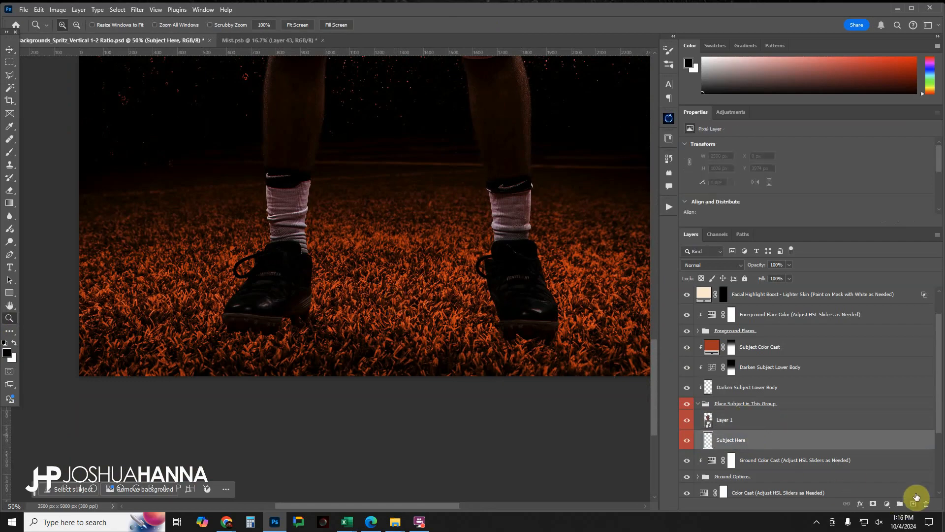
{"action": "left_click", "coordinate": [913, 503]}
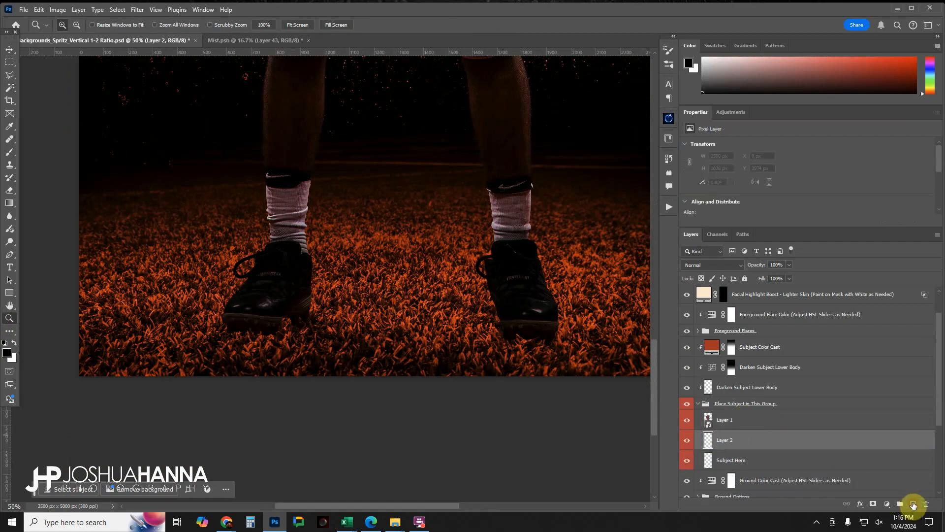
- Set up the Brush tool with 19% flow and a 50 px tip for working around the shoes
{"action": "left_click", "coordinate": [9, 152]}
{"action": "left_click", "coordinate": [295, 25]}
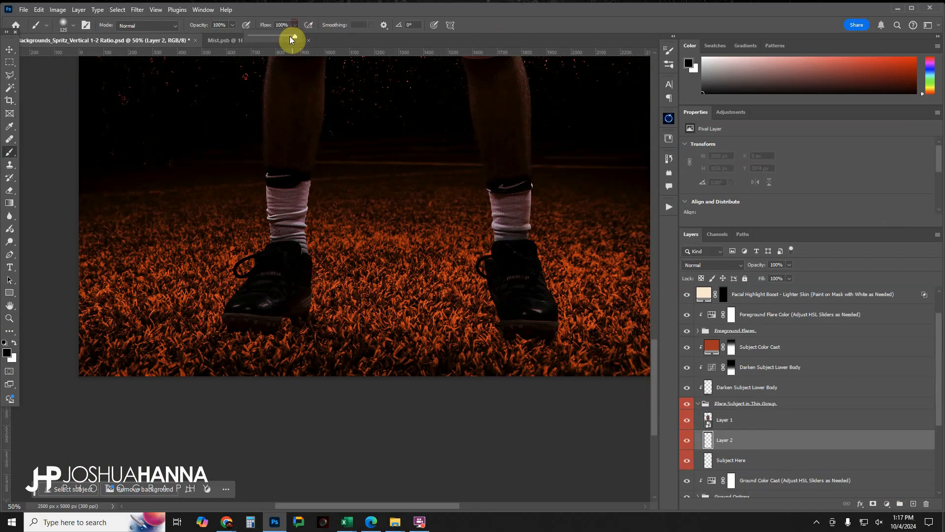
{"action": "left_click", "coordinate": [472, 29]}
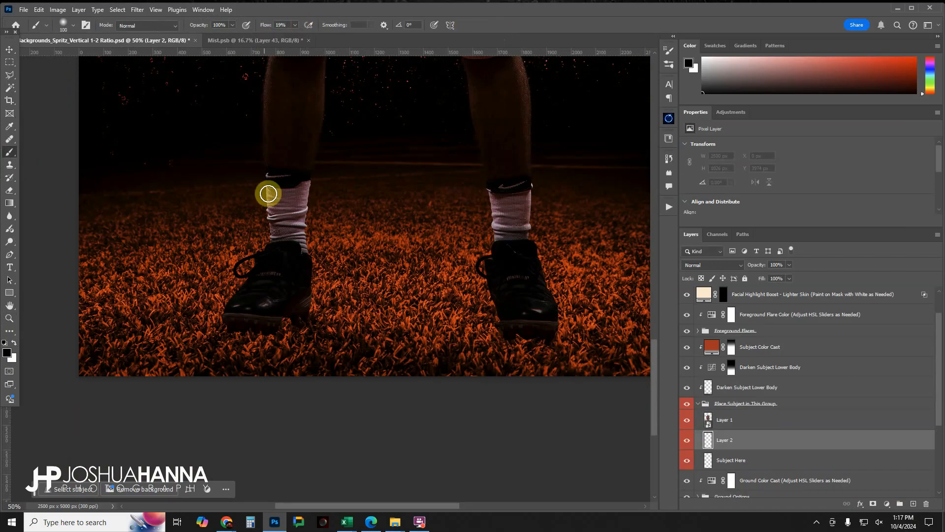
{"action": "key", "text": "bracketleft"}
{"action": "key", "text": "bracketleft"}
{"action": "key", "text": "bracketleft"}
{"action": "key", "text": "bracketleft"}
{"action": "key", "text": "bracketleft"}
{"action": "key", "text": "bracketleft"}
{"action": "key", "text": "bracketleft"}
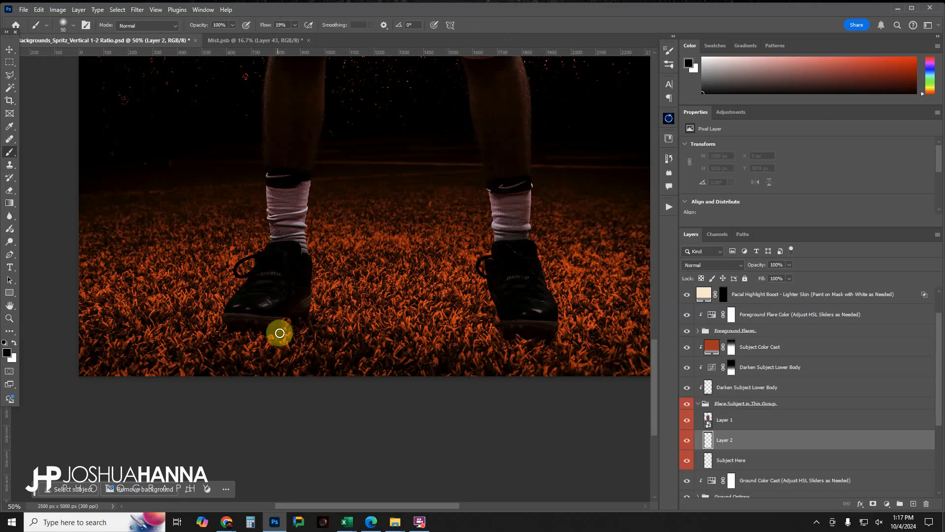
- Paint tight black contact shadows on Layer 2 beneath the soles of both shoes, using a brush of about 60 px
{"action": "left_click_drag", "start_coordinate": [240, 331], "coordinate": [308, 309]}
{"action": "key", "text": "bracketleft"}
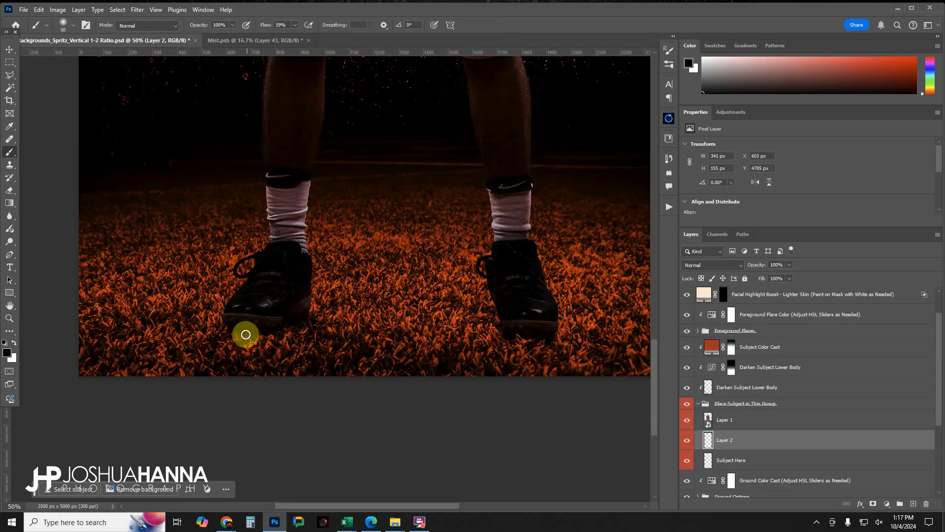
{"action": "left_click_drag", "start_coordinate": [246, 328], "coordinate": [320, 302]}
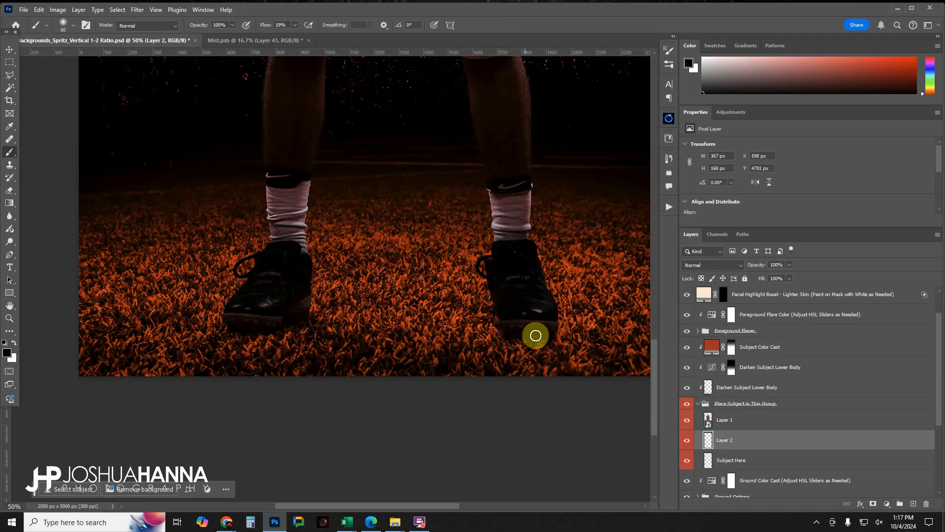
{"action": "mouse_move", "coordinate": [535, 336]}
{"action": "left_mouse_down"}
{"action": "mouse_move", "coordinate": [562, 326]}
{"action": "mouse_move", "coordinate": [537, 334]}
{"action": "left_mouse_up"}
{"action": "key", "text": "bracketleft"}
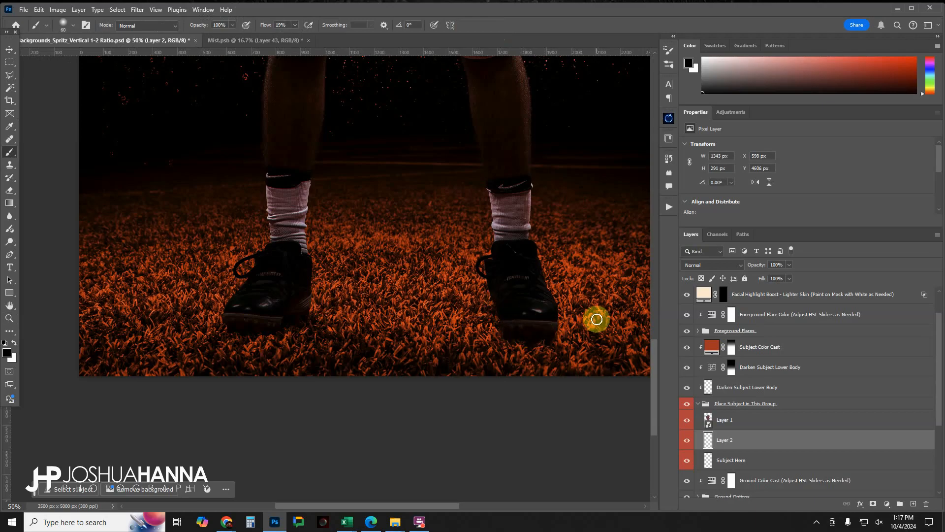
- Add a blank layer above Layer 2 and paint a broad soft black shadow on the turf around and between the shoes
{"action": "left_click", "coordinate": [913, 503]}
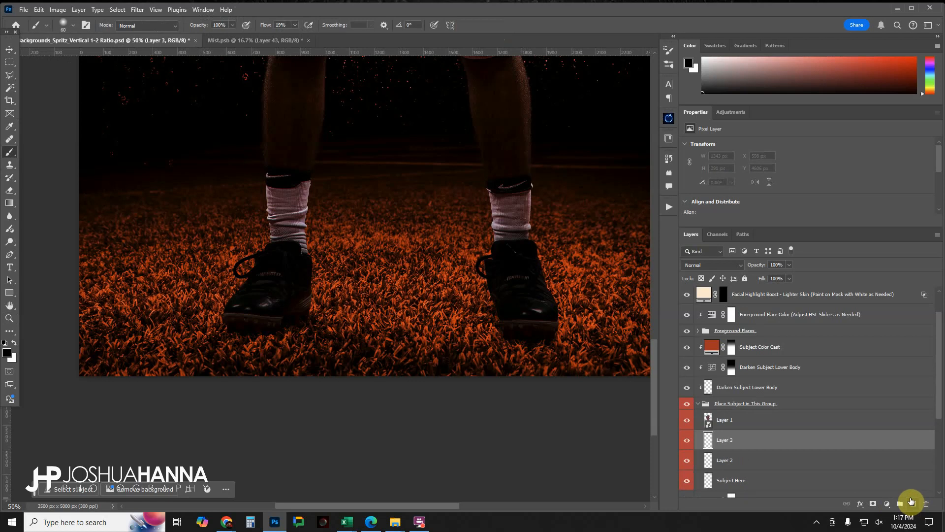
{"action": "key", "text": "bracketright"}
{"action": "key", "text": "bracketright"}
{"action": "key", "text": "bracketright"}
{"action": "key", "text": "bracketright"}
{"action": "key", "text": "bracketright"}
{"action": "key", "text": "bracketright"}
{"action": "mouse_move", "coordinate": [271, 331]}
{"action": "left_mouse_down"}
{"action": "mouse_move", "coordinate": [514, 343]}
{"action": "mouse_move", "coordinate": [450, 327]}
{"action": "mouse_move", "coordinate": [402, 328]}
{"action": "mouse_move", "coordinate": [516, 332]}
{"action": "mouse_move", "coordinate": [528, 347]}
{"action": "left_mouse_up"}
{"action": "key", "text": "bracketright"}
{"action": "key", "text": "bracketright"}
{"action": "key", "text": "bracketright"}
{"action": "key", "text": "bracketright"}
{"action": "key", "text": "bracketleft"}
{"action": "key", "text": "bracketleft"}
{"action": "key", "text": "bracketleft"}
{"action": "key", "text": "bracketleft"}
{"action": "key", "text": "bracketleft"}
{"action": "key", "text": "bracketright"}
{"action": "key", "text": "bracketright"}
{"action": "key", "text": "bracketright"}
{"action": "left_click_drag", "start_coordinate": [449, 329], "coordinate": [426, 329]}
{"action": "key", "text": "bracketleft"}
{"action": "key", "text": "bracketleft"}
{"action": "key", "text": "bracketleft"}
{"action": "key", "text": "bracketright"}
{"action": "key", "text": "bracketright"}
{"action": "key", "text": "bracketright"}
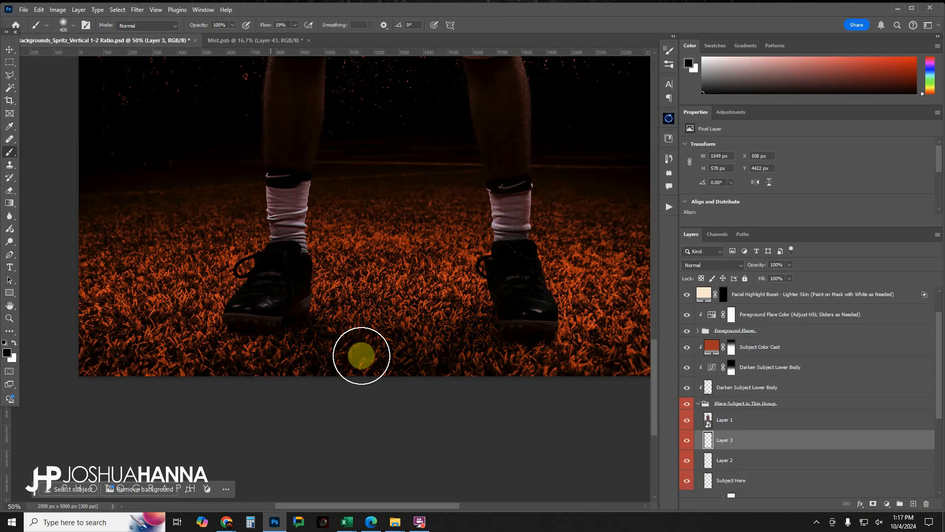
- Extend the soft turf shadow outward past both shoes on Layer 3, enlarging the brush to 500 px
{"action": "left_click_drag", "start_coordinate": [361, 354], "coordinate": [202, 347]}
{"action": "key", "text": "bracketleft"}
{"action": "key", "text": "bracketleft"}
{"action": "key", "text": "bracketright"}
{"action": "key", "text": "bracketright"}
{"action": "key", "text": "bracketright"}
{"action": "key", "text": "bracketright"}
{"action": "key", "text": "bracketleft"}
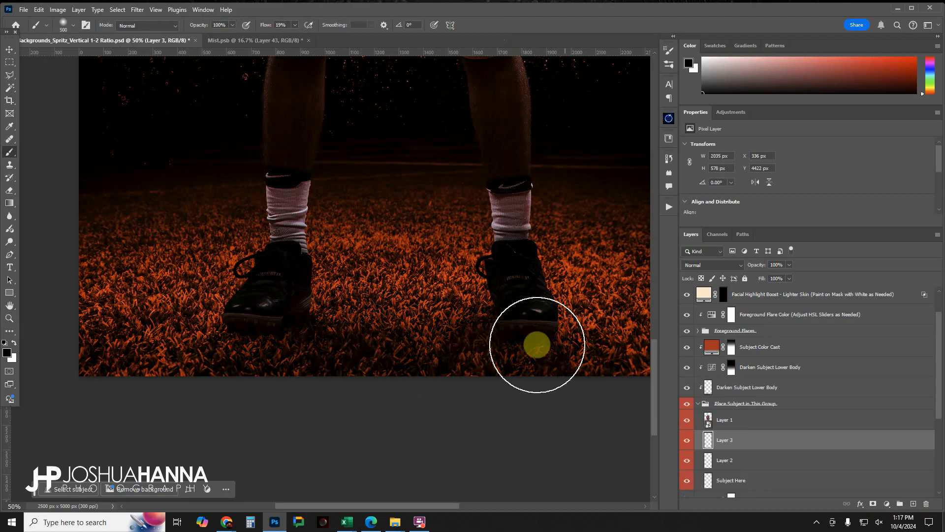
{"action": "left_click_drag", "start_coordinate": [538, 344], "coordinate": [596, 365]}
- Review the grounded full-length figure in the whole composite and collapse the Place Subject in This Group folder
{"action": "left_click", "coordinate": [10, 318]}
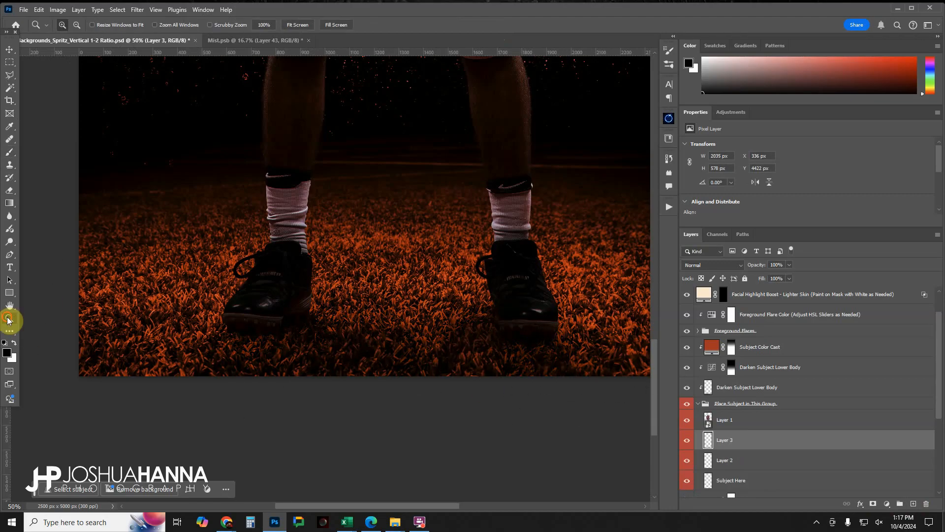
{"action": "right_click", "coordinate": [349, 213]}
{"action": "left_click", "coordinate": [376, 222]}
{"action": "right_click", "coordinate": [371, 276]}
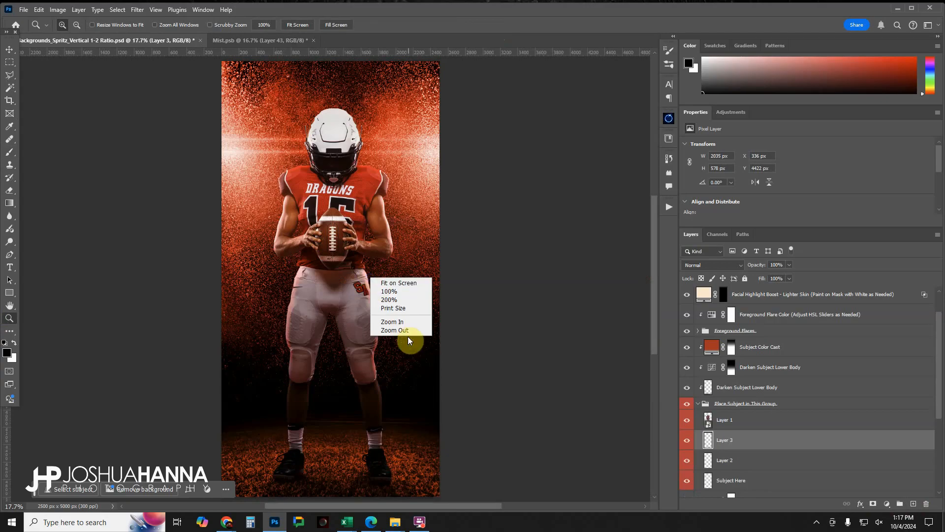
{"action": "left_click", "coordinate": [406, 331]}
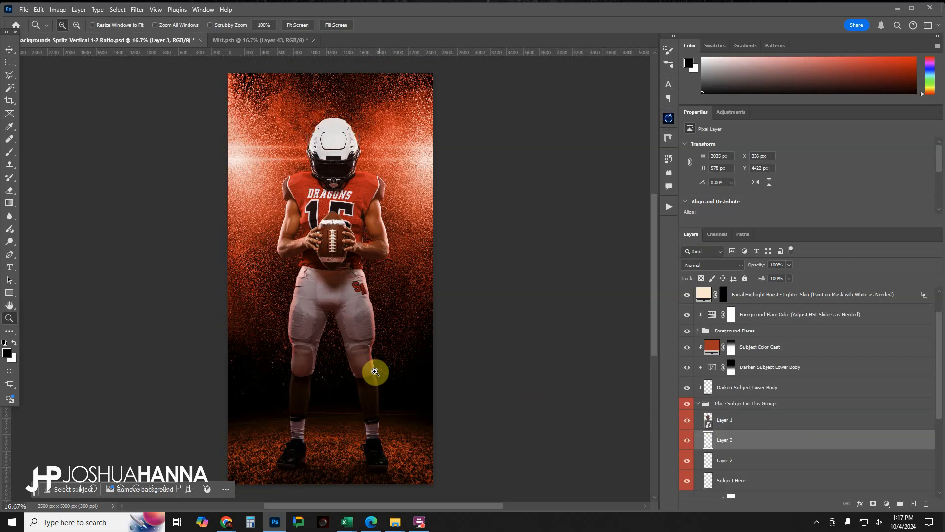
{"action": "right_click", "coordinate": [368, 276]}
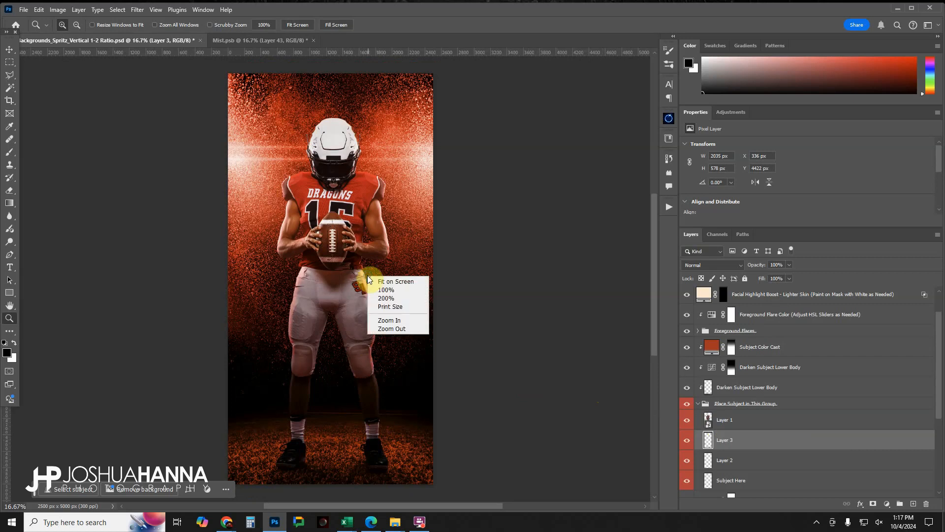
{"action": "left_click", "coordinate": [385, 327]}
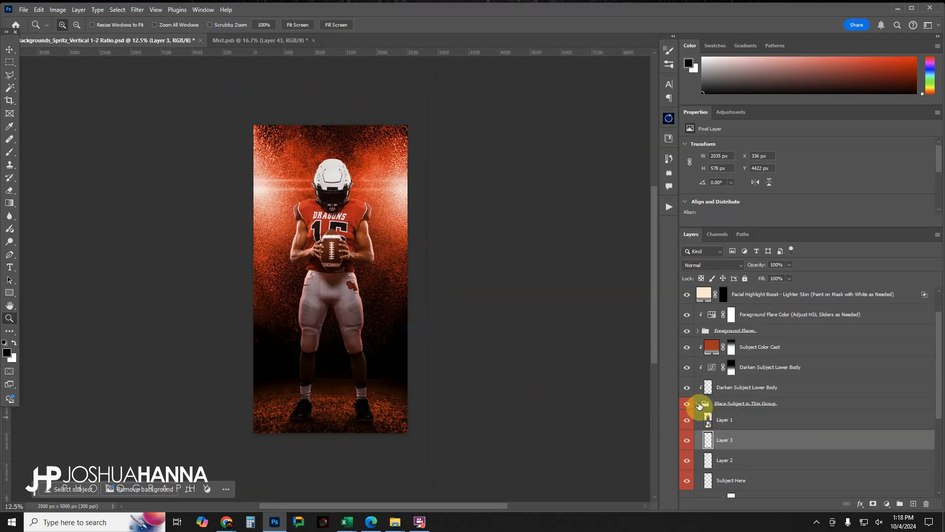
{"action": "left_click", "coordinate": [700, 405]}
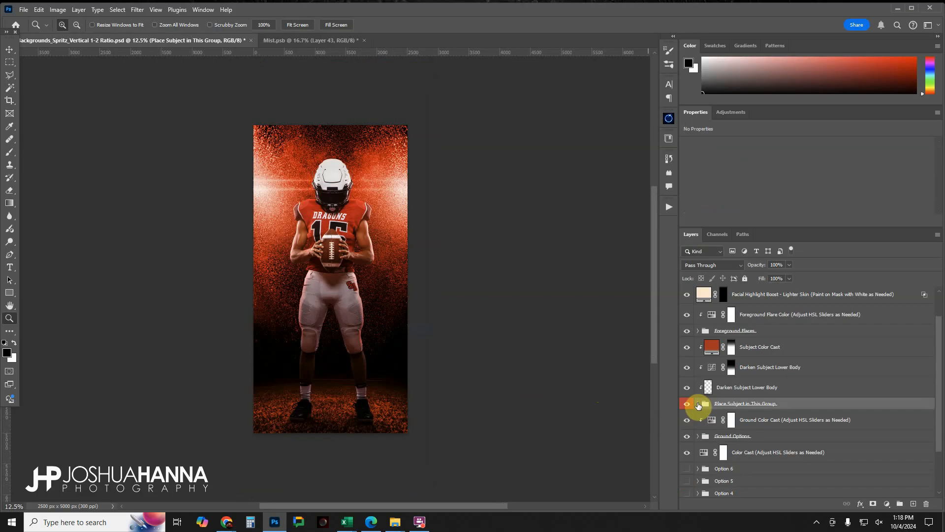
- Add a blank layer directly above the Subject Color Cast layer
{"action": "left_click", "coordinate": [348, 219]}
{"action": "left_click", "coordinate": [348, 219]}
{"action": "left_click", "coordinate": [348, 219]}
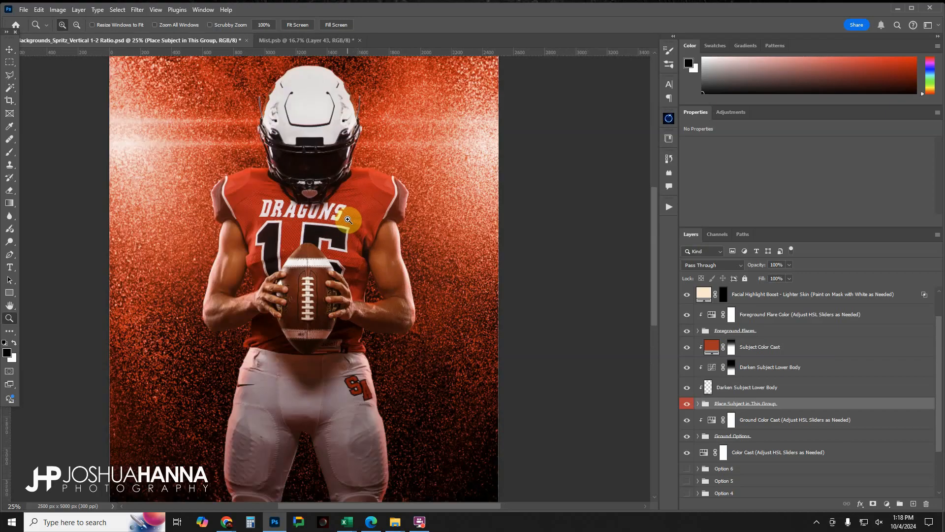
{"action": "left_click", "coordinate": [348, 219]}
{"action": "left_click_drag", "start_coordinate": [350, 216], "coordinate": [386, 264]}
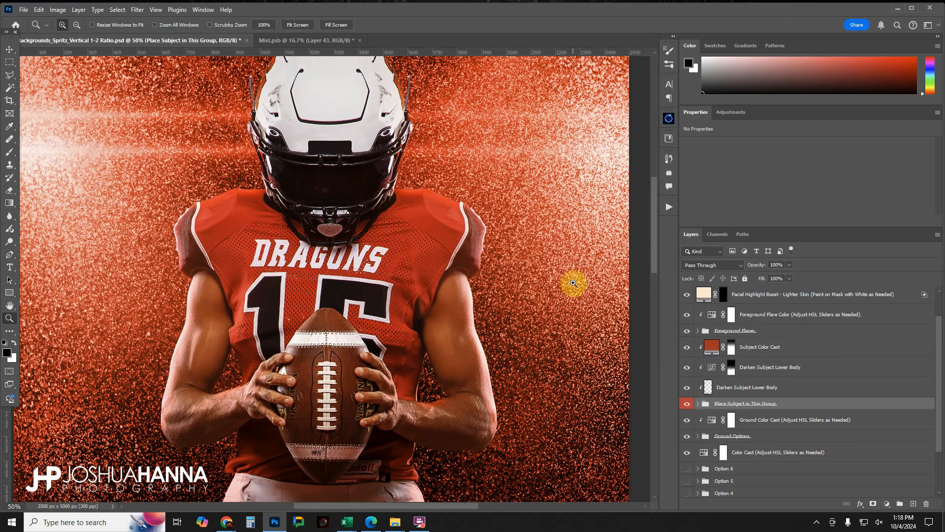
{"action": "left_click", "coordinate": [807, 347]}
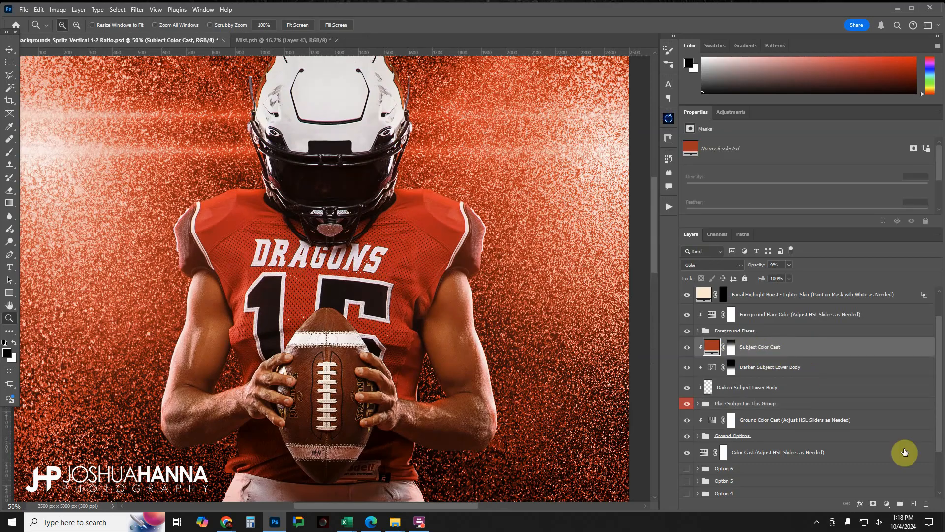
{"action": "left_click", "coordinate": [913, 503]}
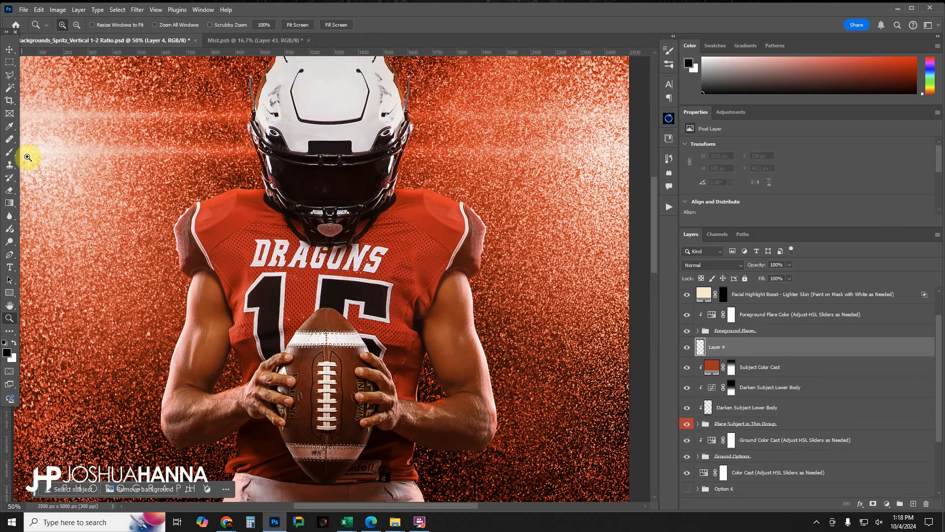
- Set up the Brush tool with the JHP - Spritz Brush preset from the JHP-Spritz Brush folder and make white the foreground color
{"action": "left_click", "coordinate": [9, 152]}
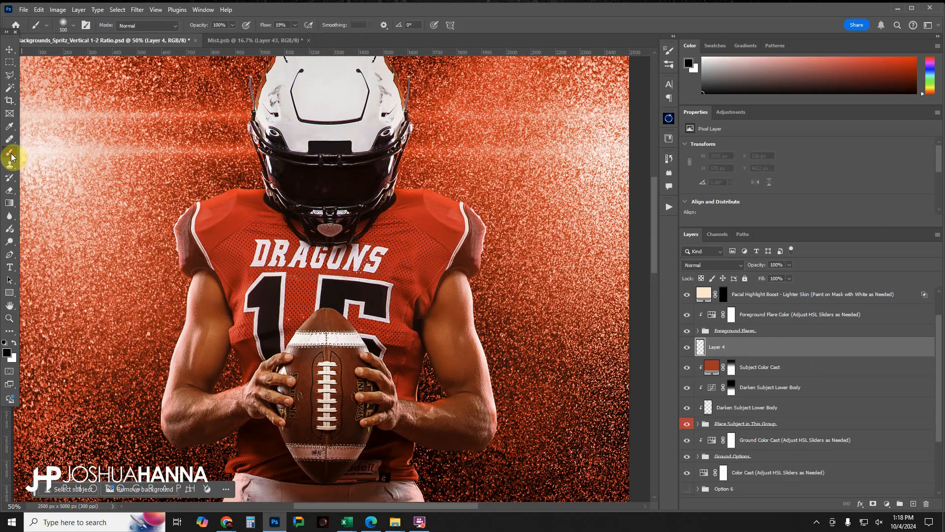
{"action": "left_click", "coordinate": [77, 27]}
{"action": "scroll", "coordinate": [115, 185], "scroll_direction": "up", "scroll_amount": 1}
{"action": "scroll", "coordinate": [112, 225], "scroll_direction": "down", "scroll_amount": 10}
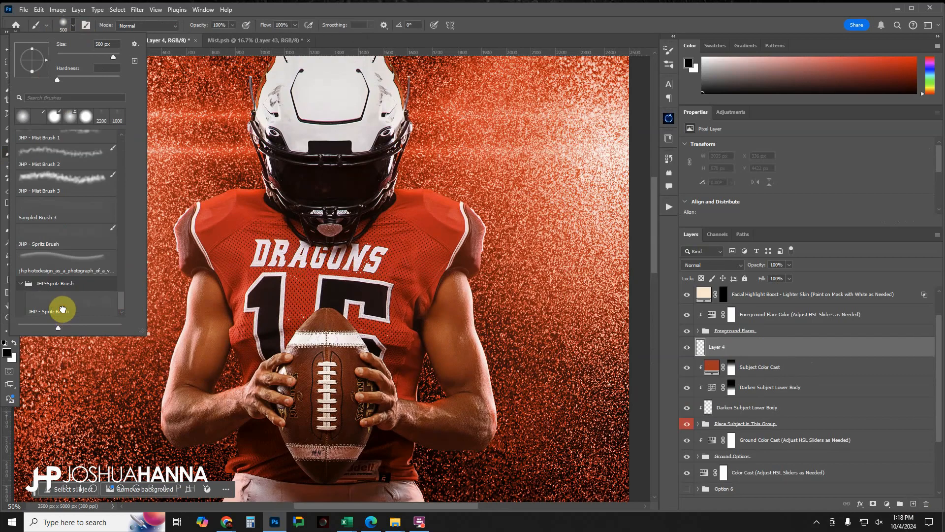
{"action": "left_click", "coordinate": [64, 311]}
{"action": "left_click", "coordinate": [515, 18]}
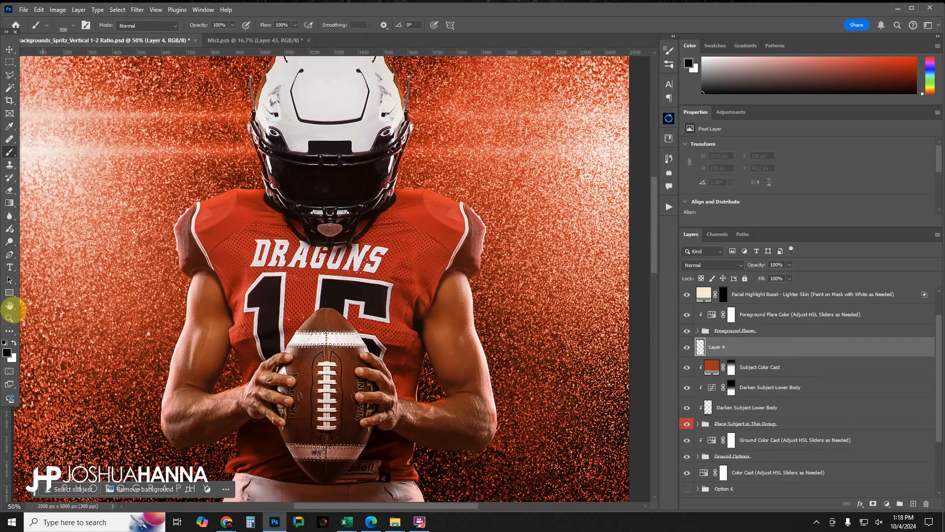
{"action": "left_click", "coordinate": [15, 342]}
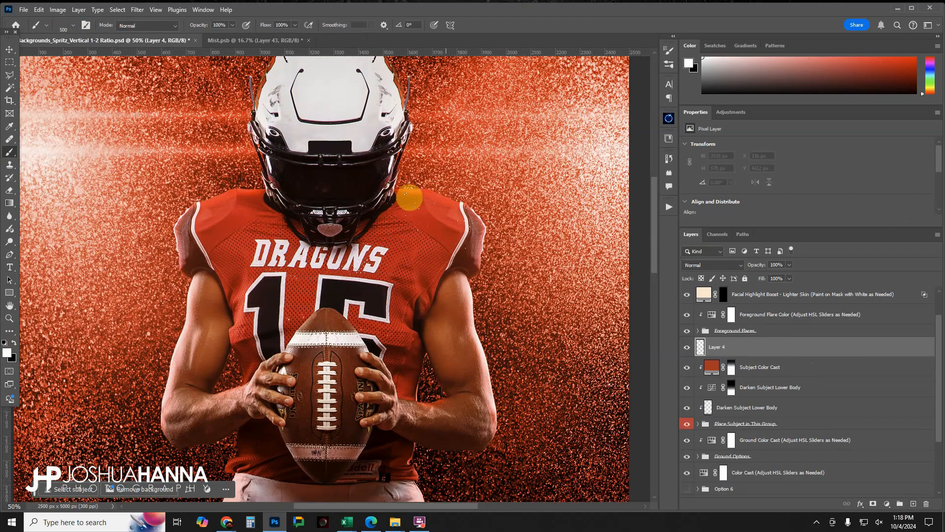
- Stamp white spritz specks on Layer 4 over the player's shoulders, arms, jersey and football with the 500 px brush
{"action": "left_click", "coordinate": [446, 245]}
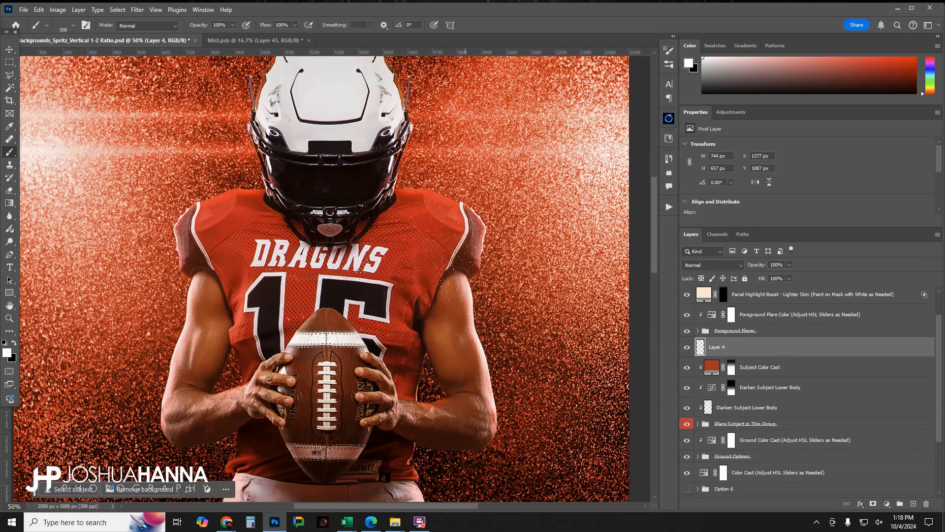
{"action": "left_click", "coordinate": [459, 324]}
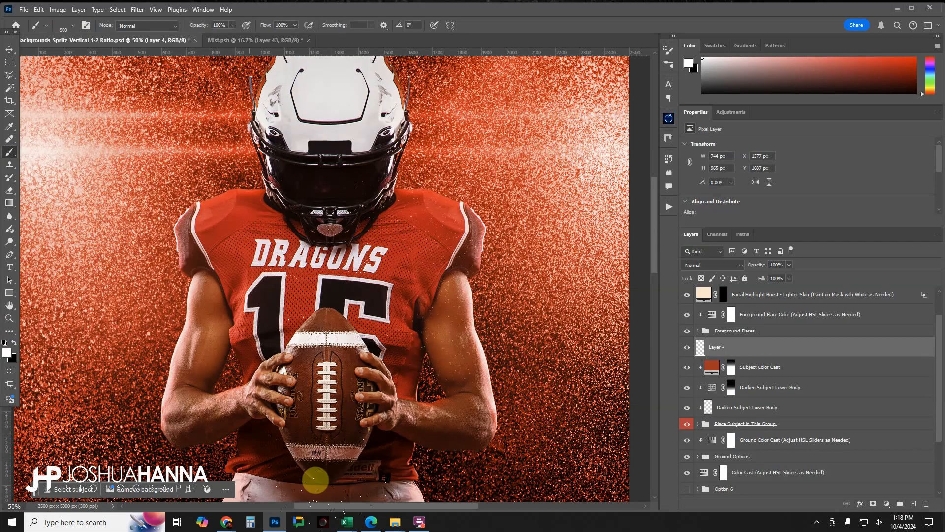
{"action": "left_click", "coordinate": [208, 251]}
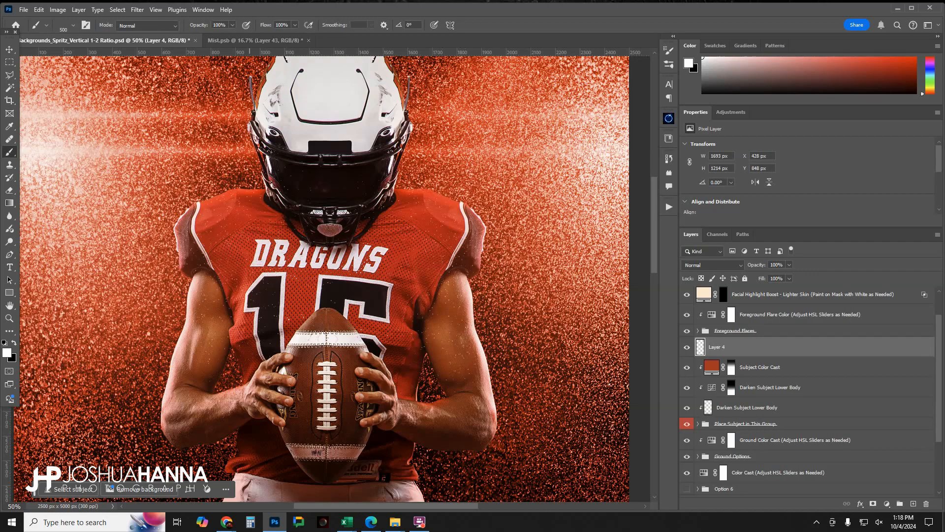
{"action": "left_click", "coordinate": [184, 364]}
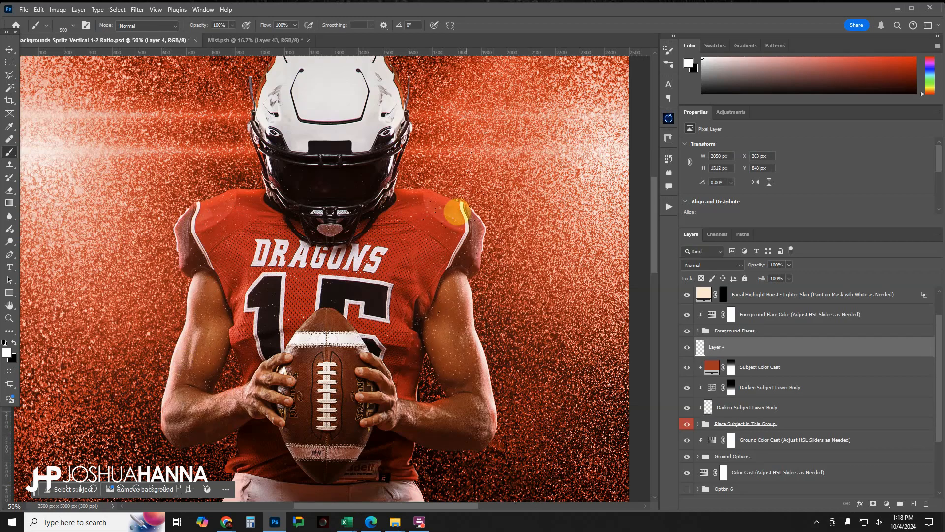
{"action": "left_click", "coordinate": [497, 466]}
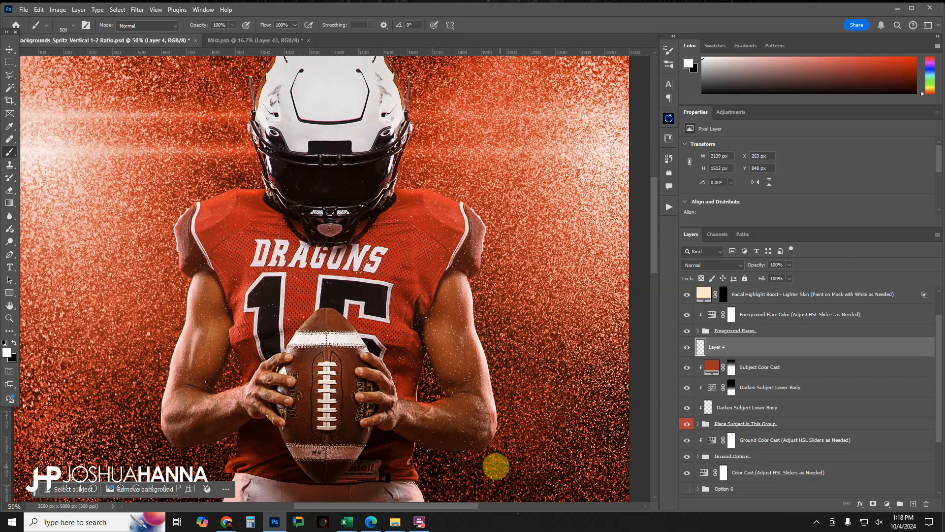
{"action": "left_click", "coordinate": [184, 456]}
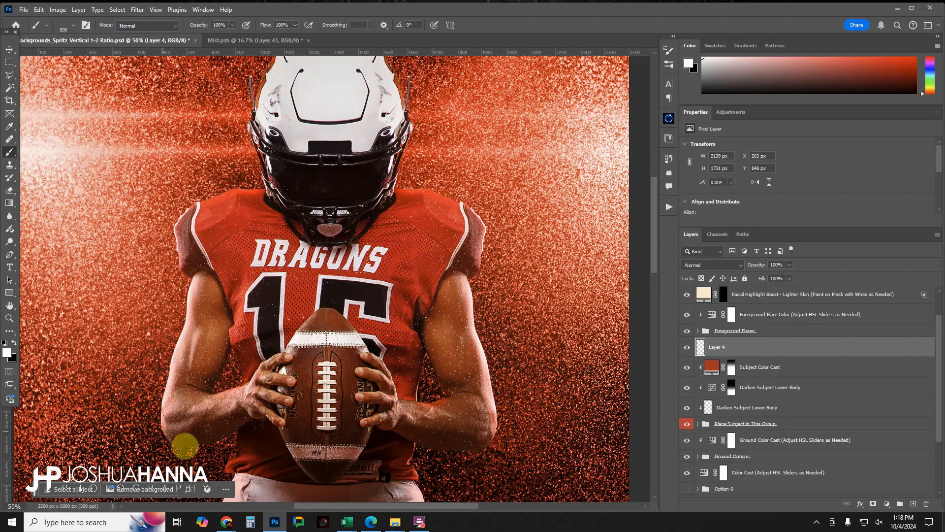
{"action": "left_click", "coordinate": [334, 343]}
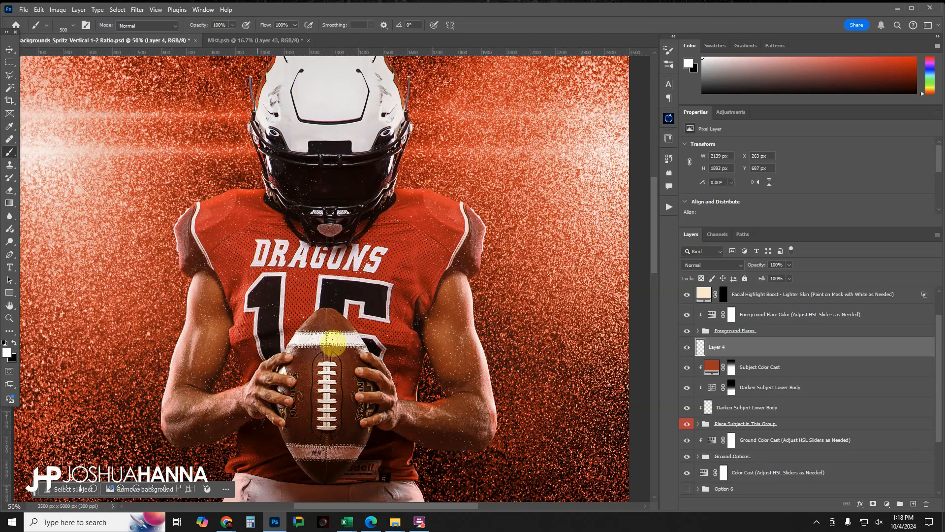
- Stamp larger white spritz specks across the player at 1000 px, and reduce the brush to 700 px
{"action": "key", "text": "bracketright"}
{"action": "left_click", "coordinate": [502, 287]}
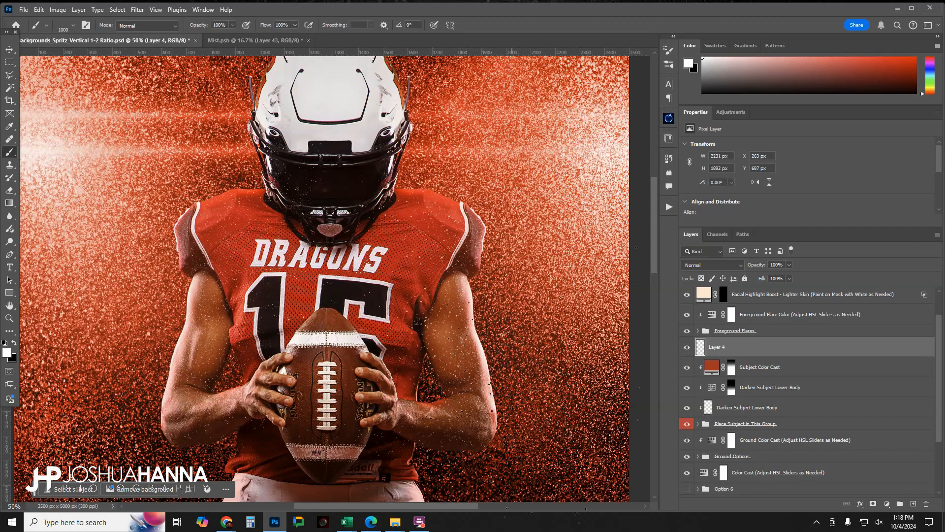
{"action": "key", "text": "ctrl+z"}
{"action": "key", "text": "bracketleft"}
{"action": "key", "text": "bracketleft"}
{"action": "key", "text": "bracketleft"}
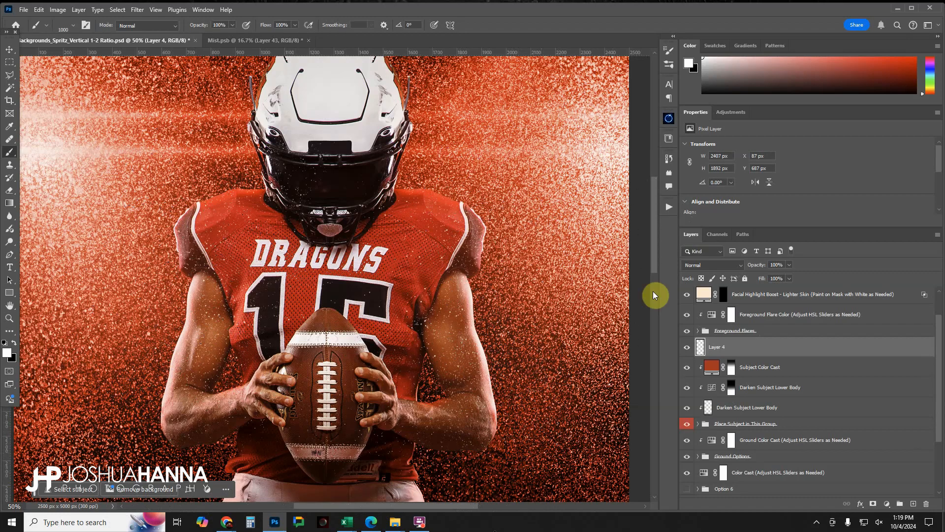
- Check how Layer 4's spritz specks blend with the background, toggling the layer's visibility and comparing close and full views
{"action": "left_click", "coordinate": [688, 351]}
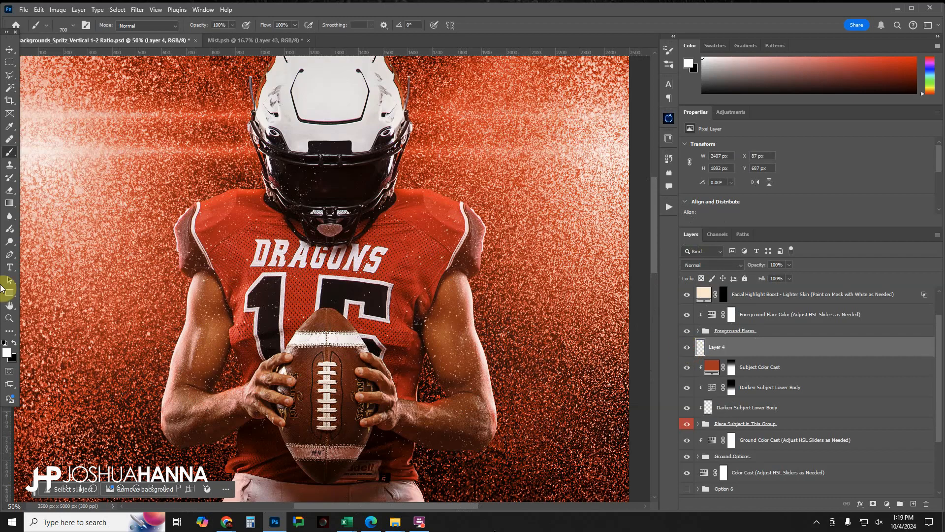
{"action": "left_click", "coordinate": [10, 318]}
{"action": "right_click", "coordinate": [346, 289]}
{"action": "left_click", "coordinate": [355, 292]}
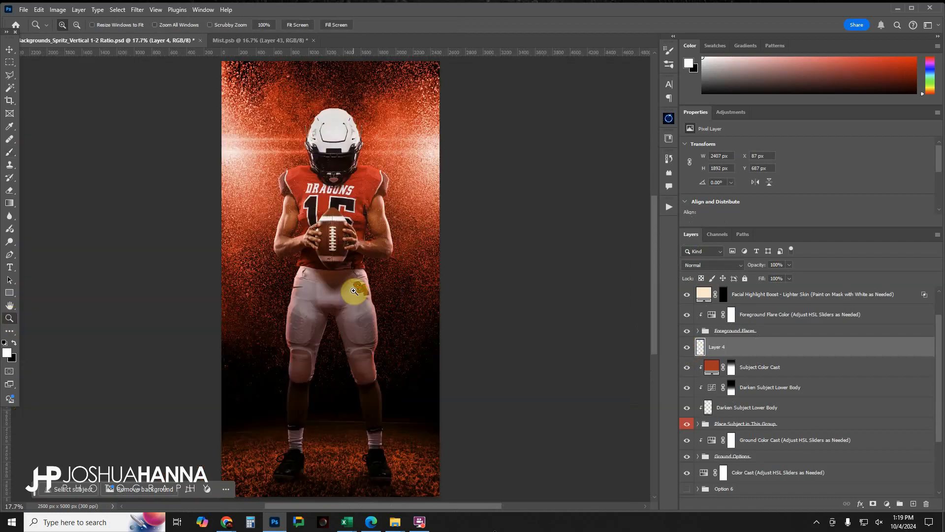
{"action": "left_click", "coordinate": [345, 212]}
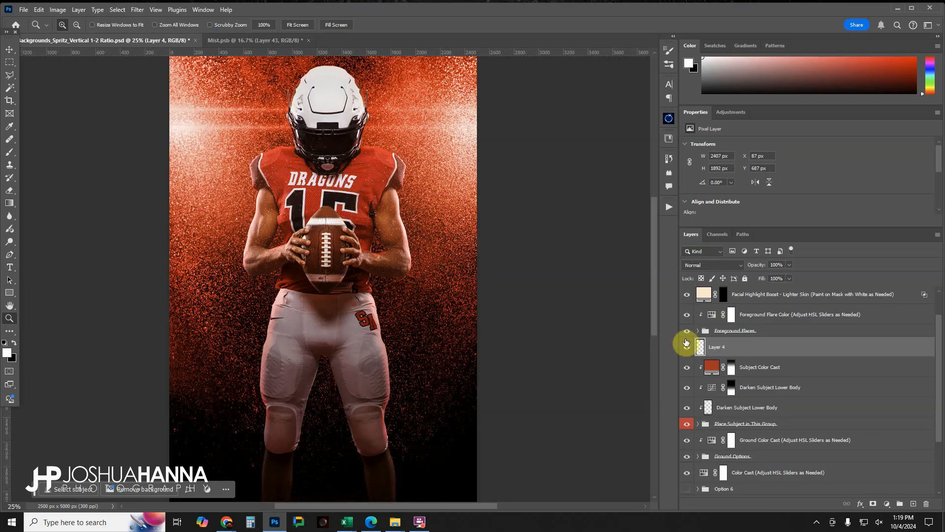
{"action": "right_click", "coordinate": [338, 209]}
{"action": "left_click", "coordinate": [359, 216]}
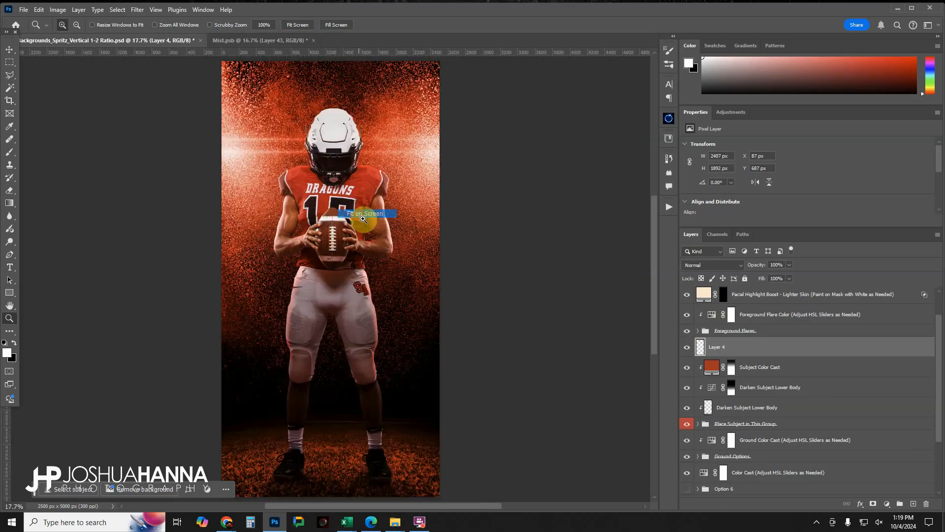
{"action": "right_click", "coordinate": [351, 222]}
{"action": "left_click", "coordinate": [370, 274]}
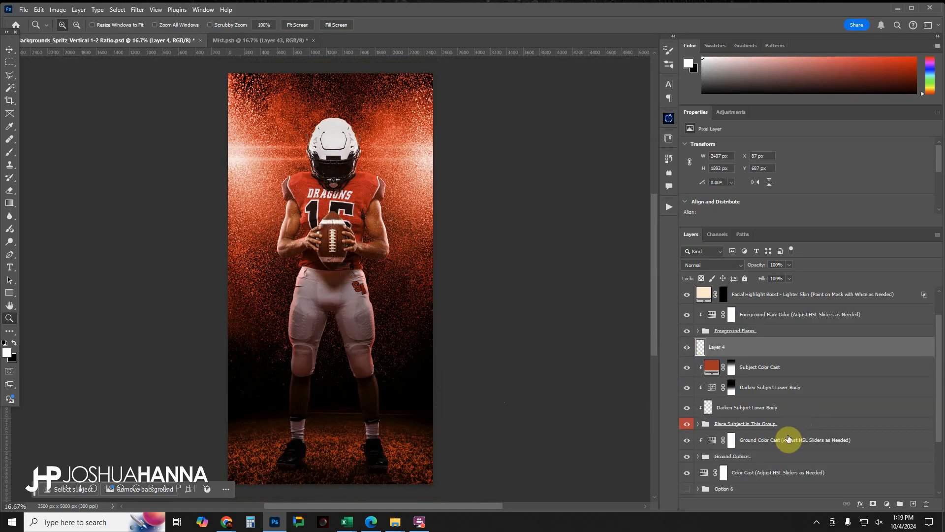
- Select the background's Color Cast adjustment layer above the Option groups and set its Hue to 0
{"action": "scroll", "coordinate": [776, 432], "scroll_direction": "down", "scroll_amount": 1}
{"action": "left_click", "coordinate": [753, 435]}
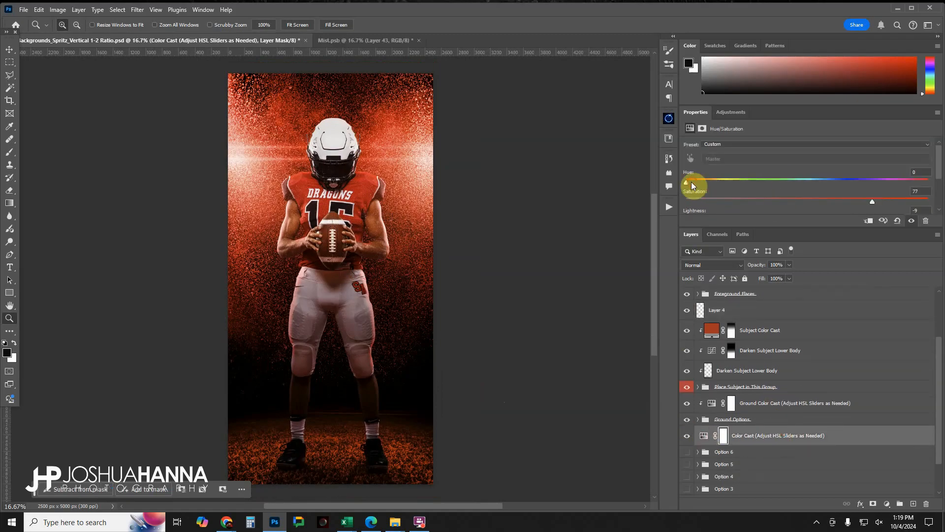
{"action": "left_click_drag", "start_coordinate": [698, 184], "coordinate": [678, 185]}
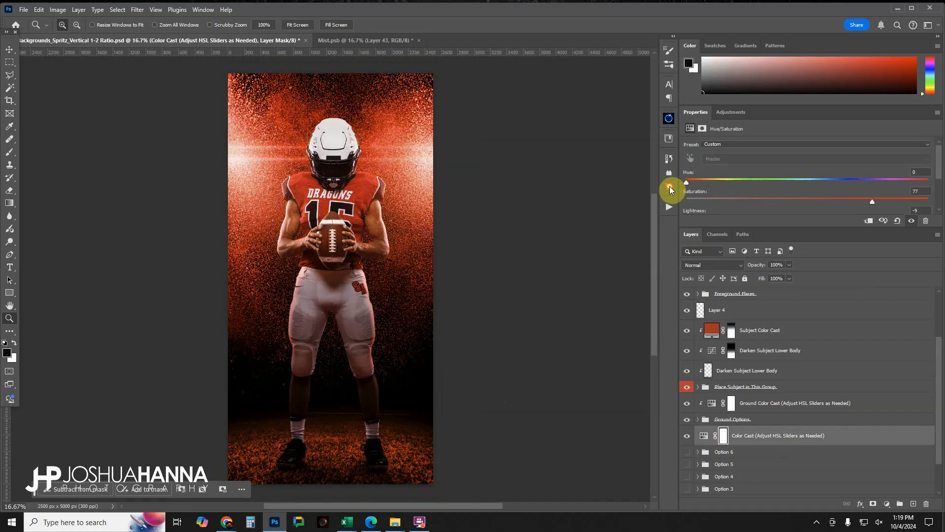